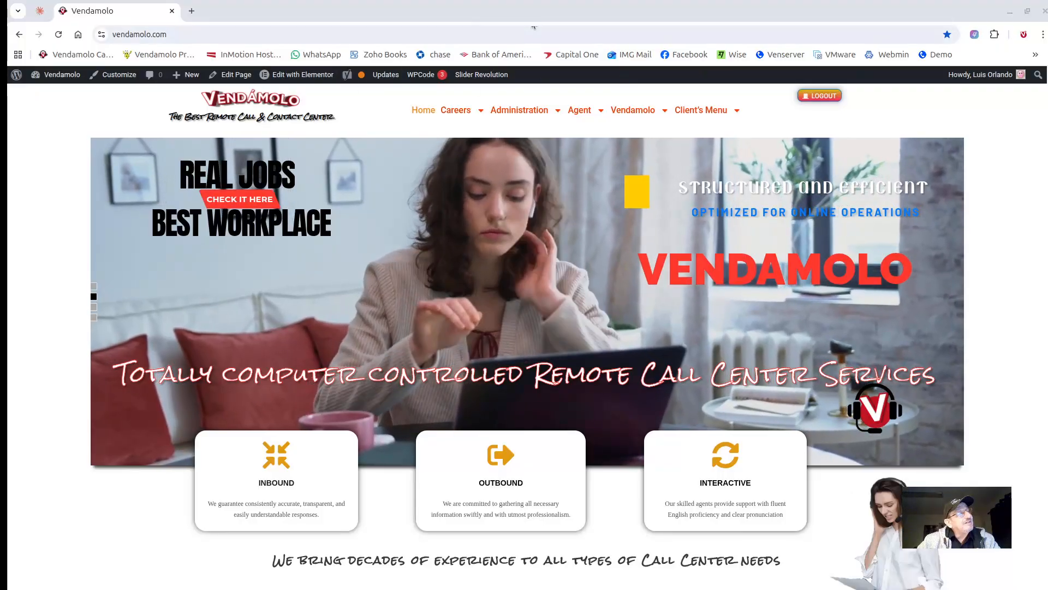
# Step: Open the VICIdial welcome page from the Venserver bookmark
pyautogui.click(784, 55)
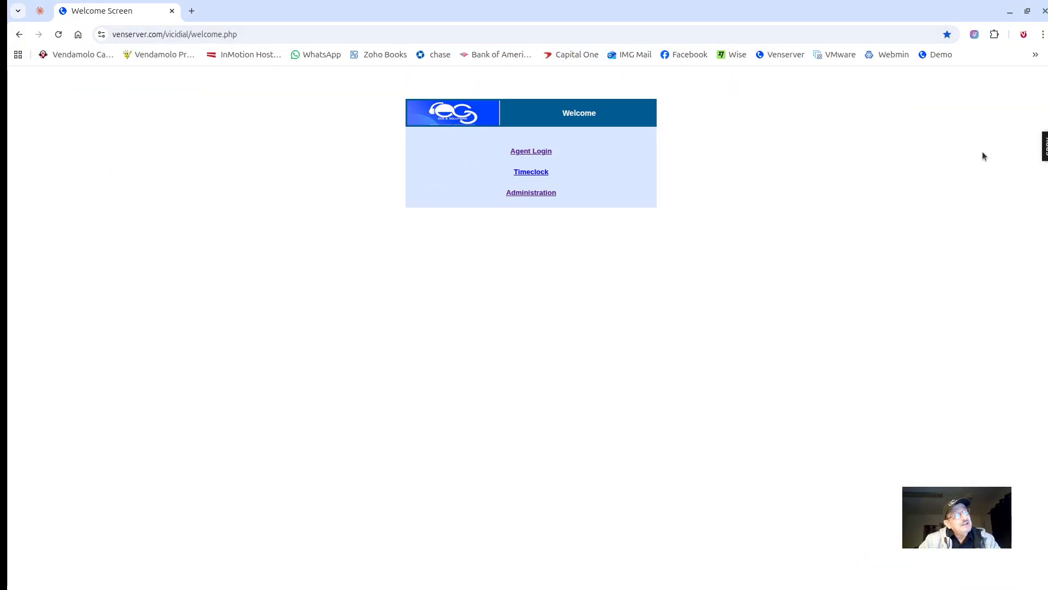
# Step: Show the VICISUPERVISION campaign access prompt, then bring up Chrome's main menu
pyautogui.click(1045, 145)
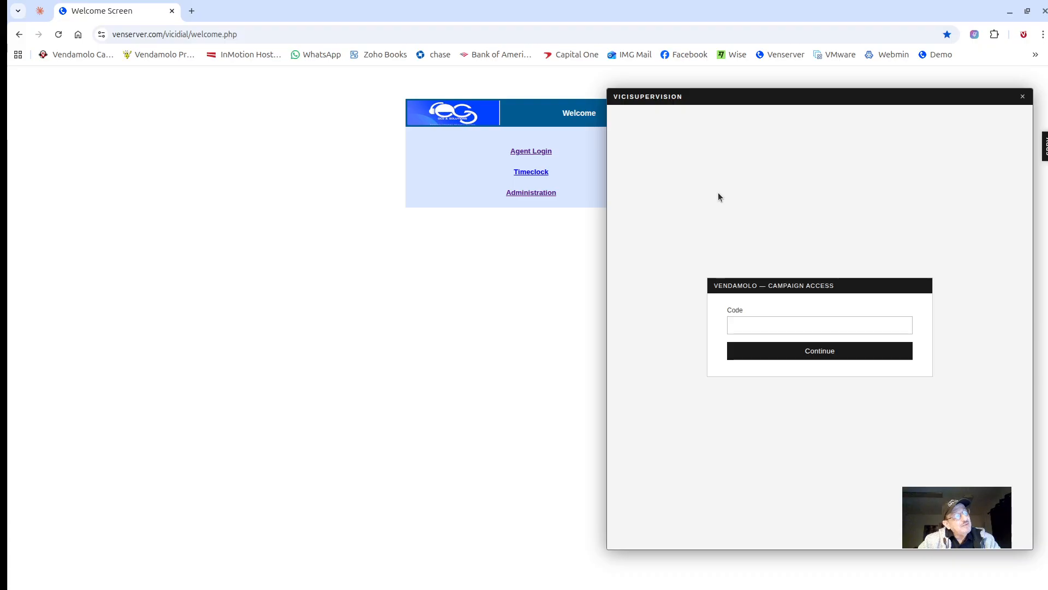
pyautogui.click(1042, 35)
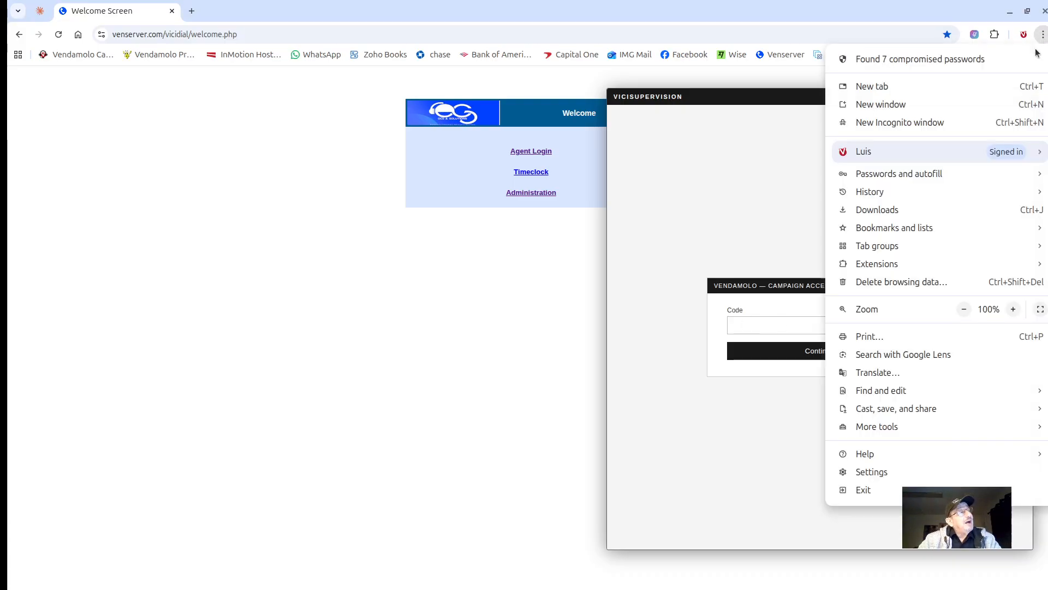
# Step: Load the Vendamolo Process login page in a new Incognito window
pyautogui.click(945, 122)
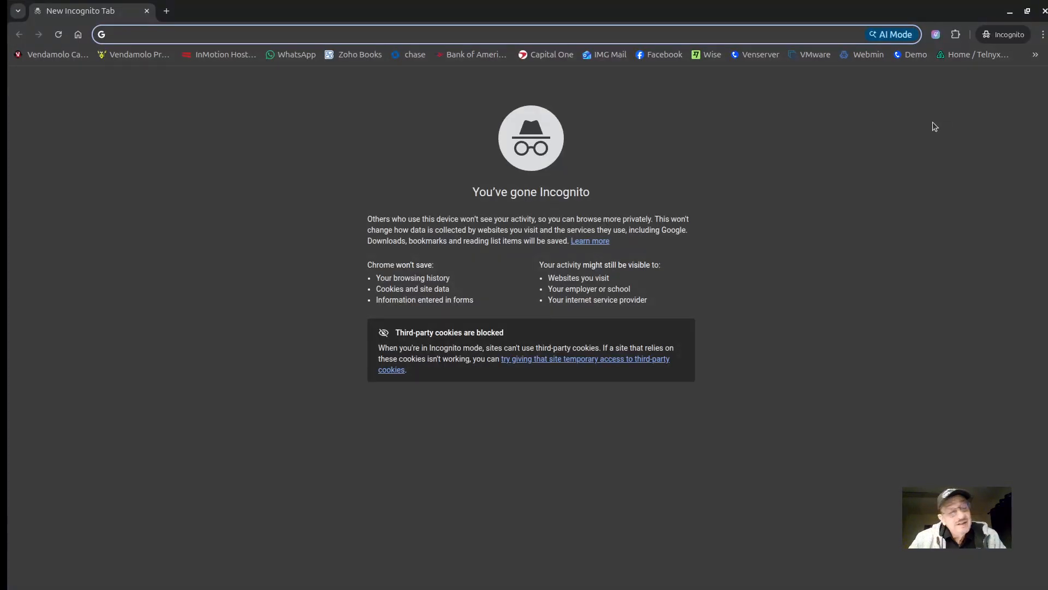
pyautogui.rightClick(140, 32)
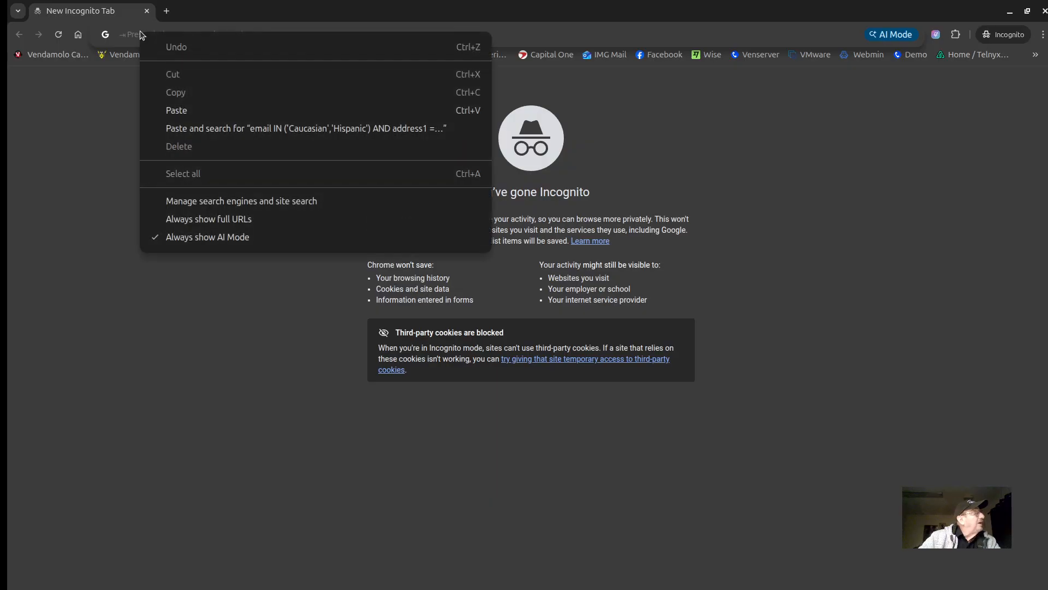
pyautogui.click(140, 31)
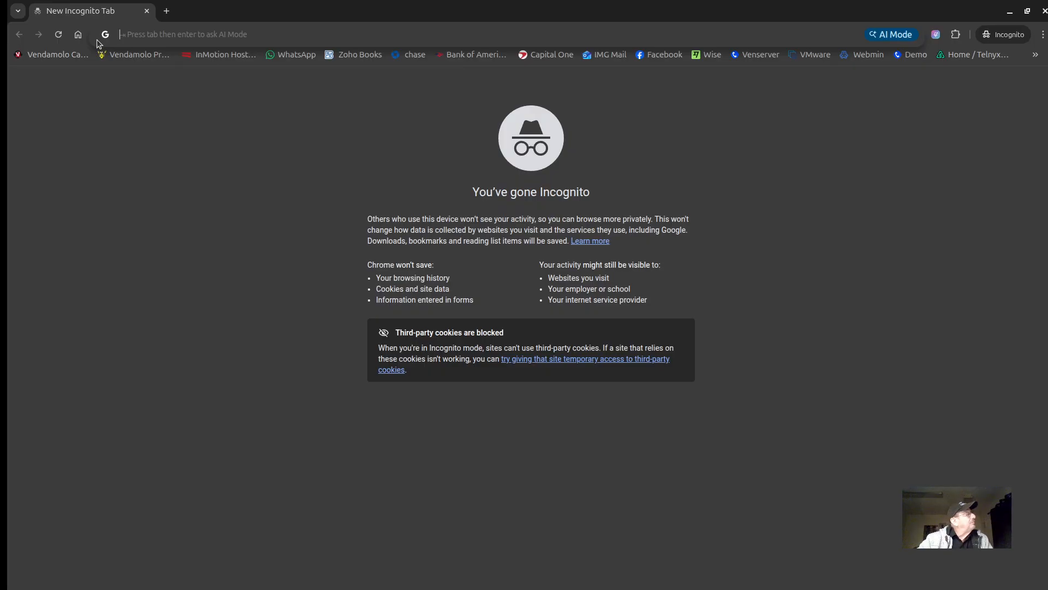
pyautogui.click(59, 36)
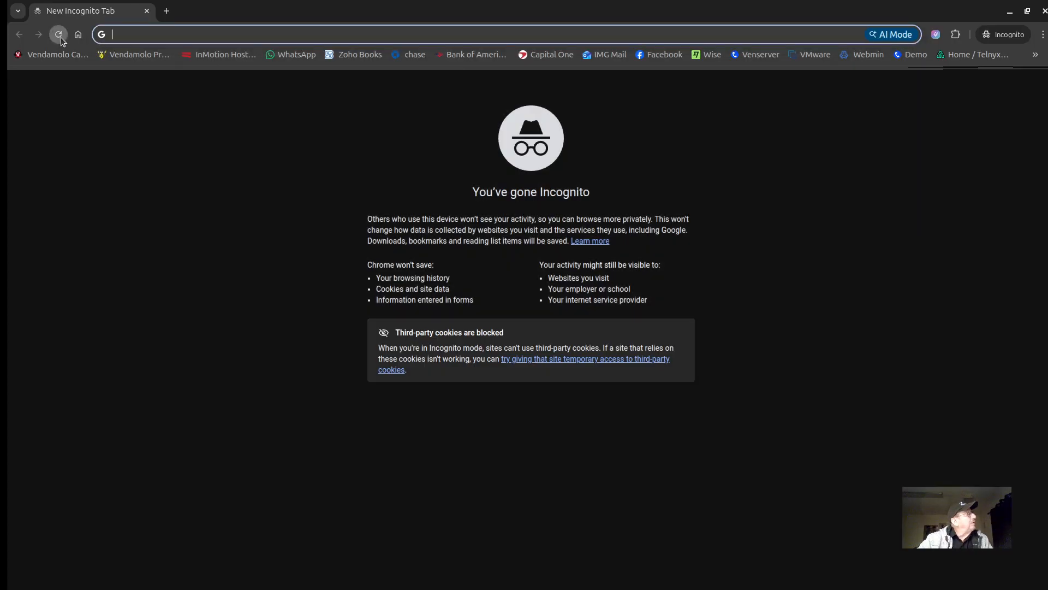
pyautogui.click(117, 59)
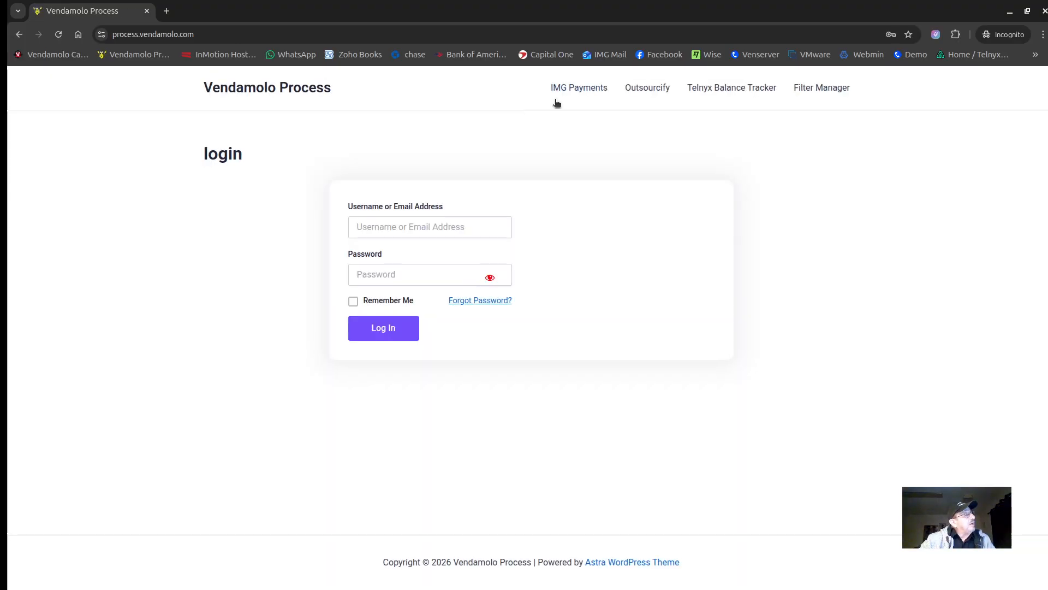
# Step: Unlock Outsourcify with the campaign access code and view the $162.20 carrier balance
pyautogui.click(644, 92)
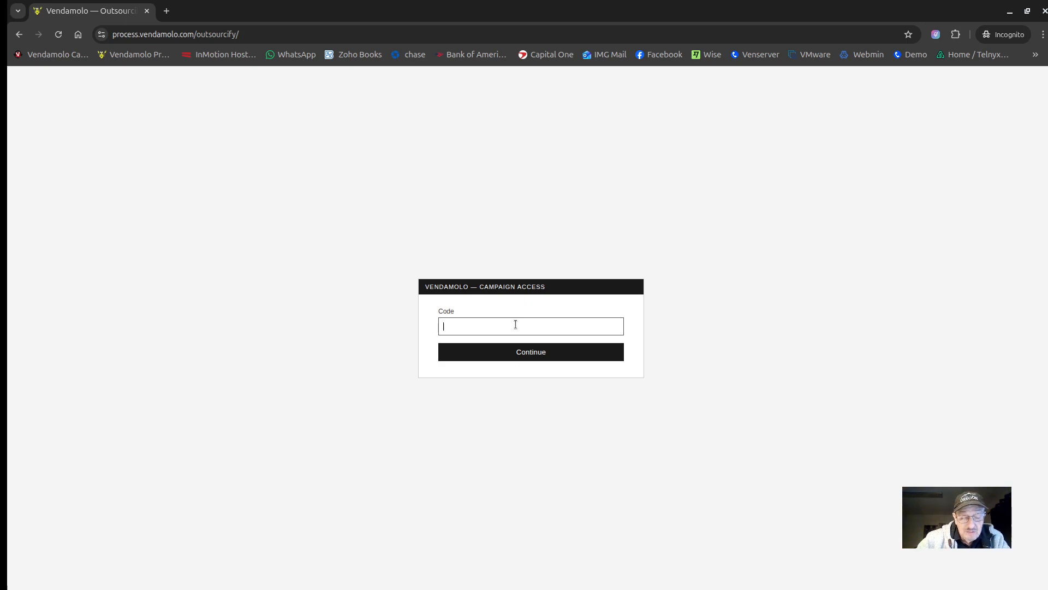
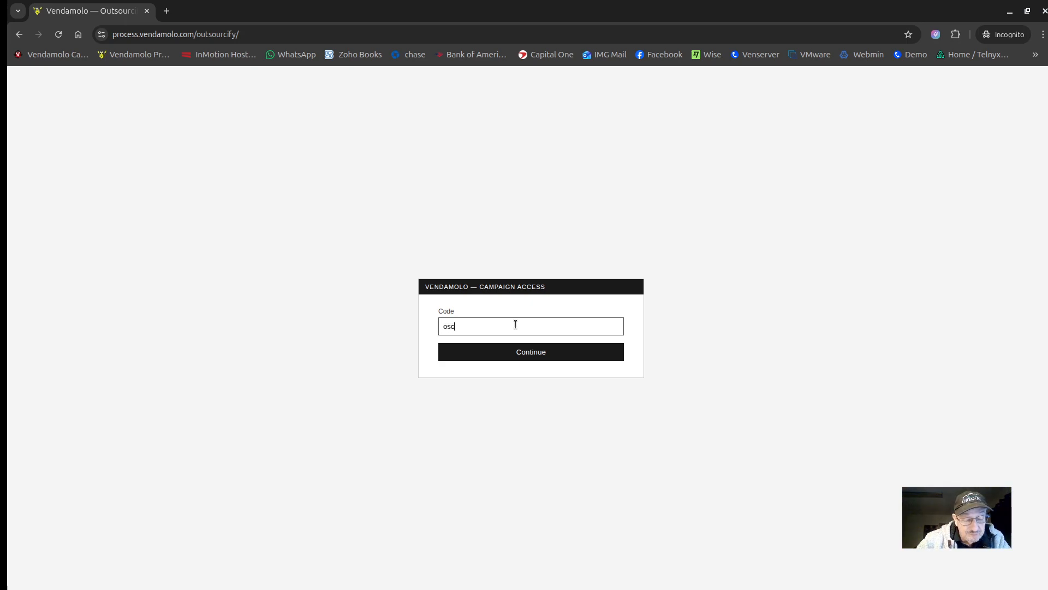
pyautogui.press('Return')
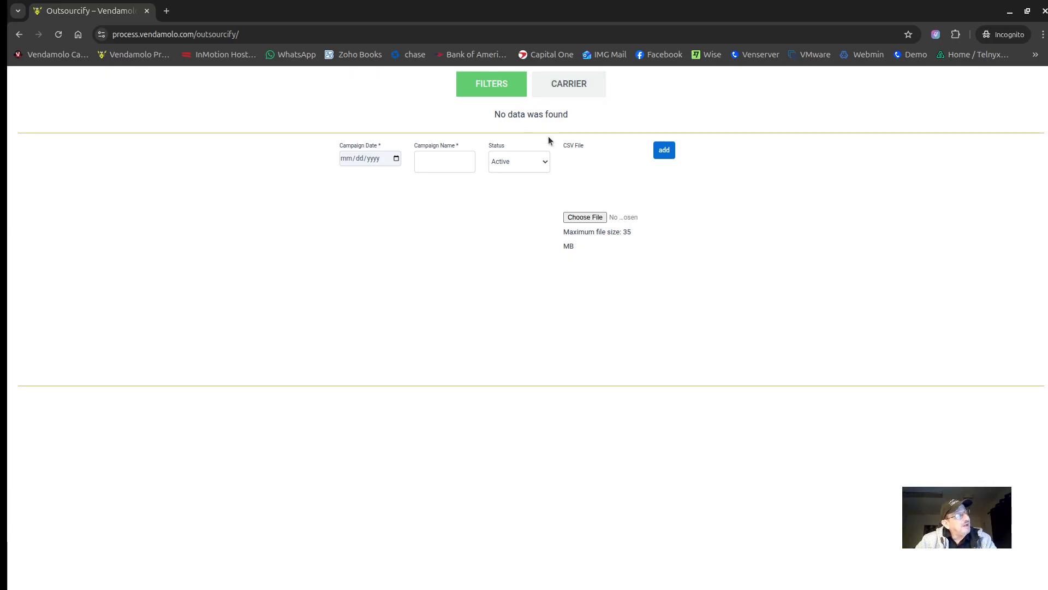
pyautogui.click(573, 91)
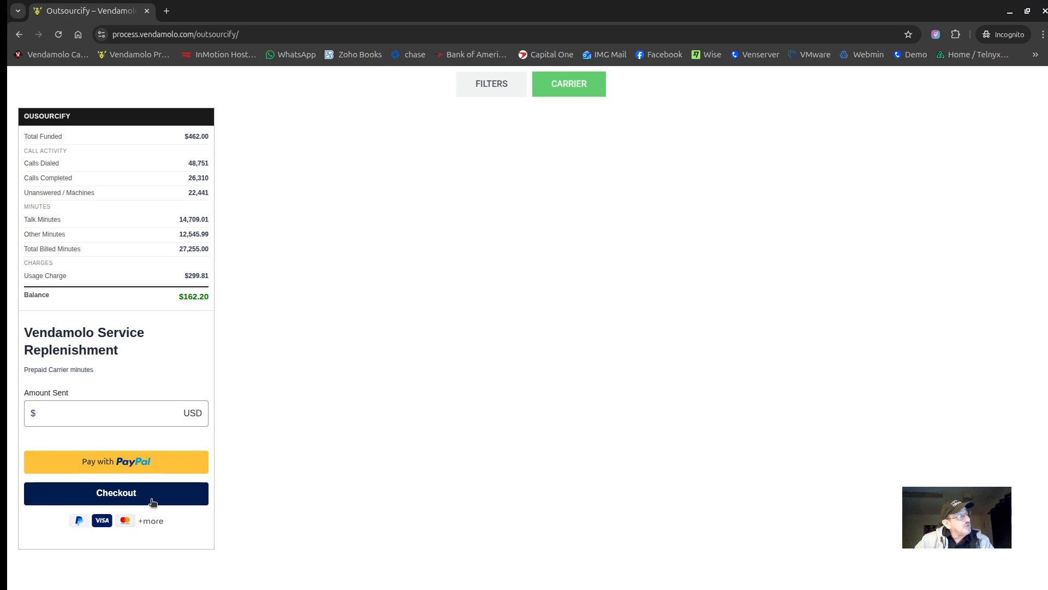
# Step: Go back to the FILTERS section showing the campaign date, name, status and CSV form
pyautogui.click(492, 83)
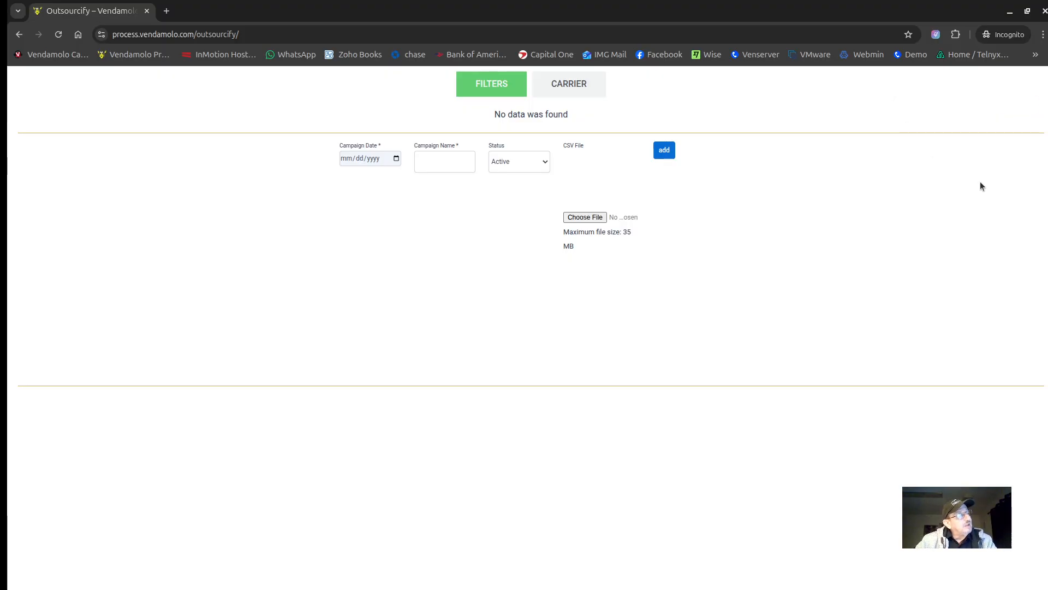
# Step: Attach Asiansmass26011.csv from the Lists folder as the campaign CSV file
pyautogui.click(587, 217)
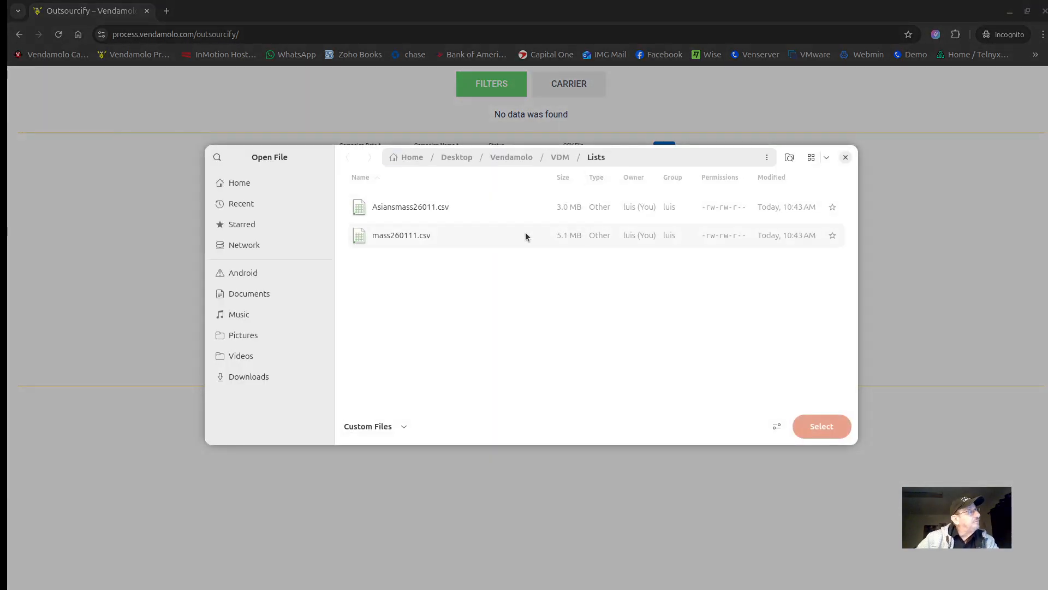
pyautogui.click(431, 214)
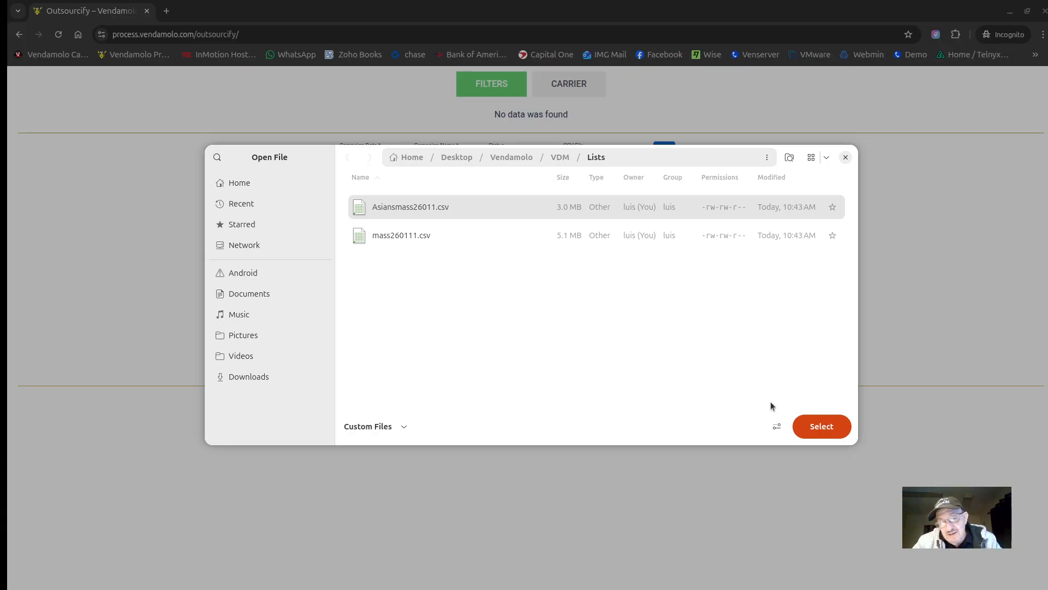
pyautogui.click(822, 430)
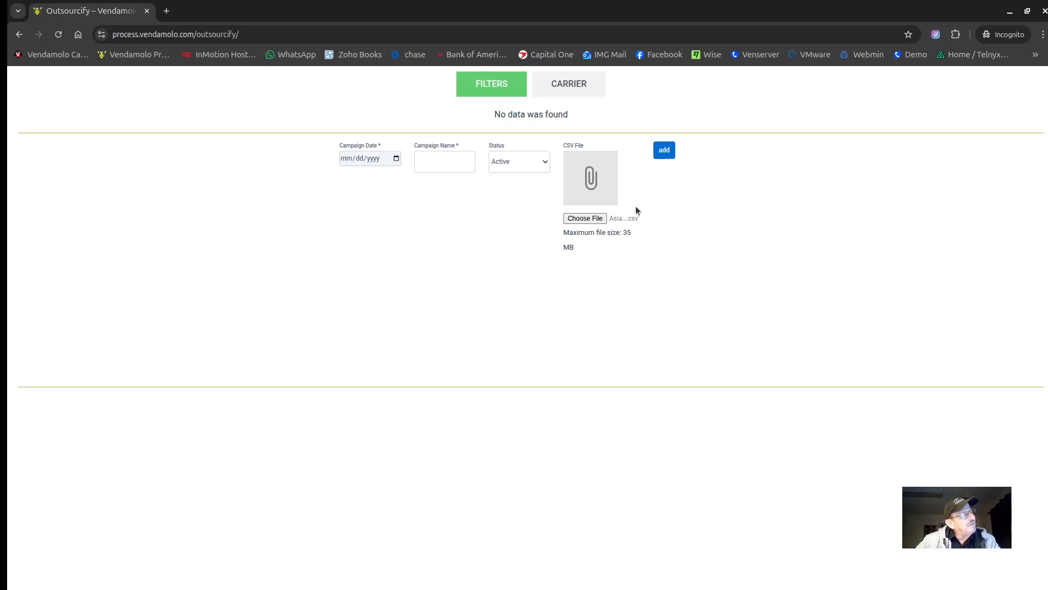
# Step: Add campaign 26011 MASS dated 04/13/2026 with the list, then open its ASSIGN page
pyautogui.click(661, 153)
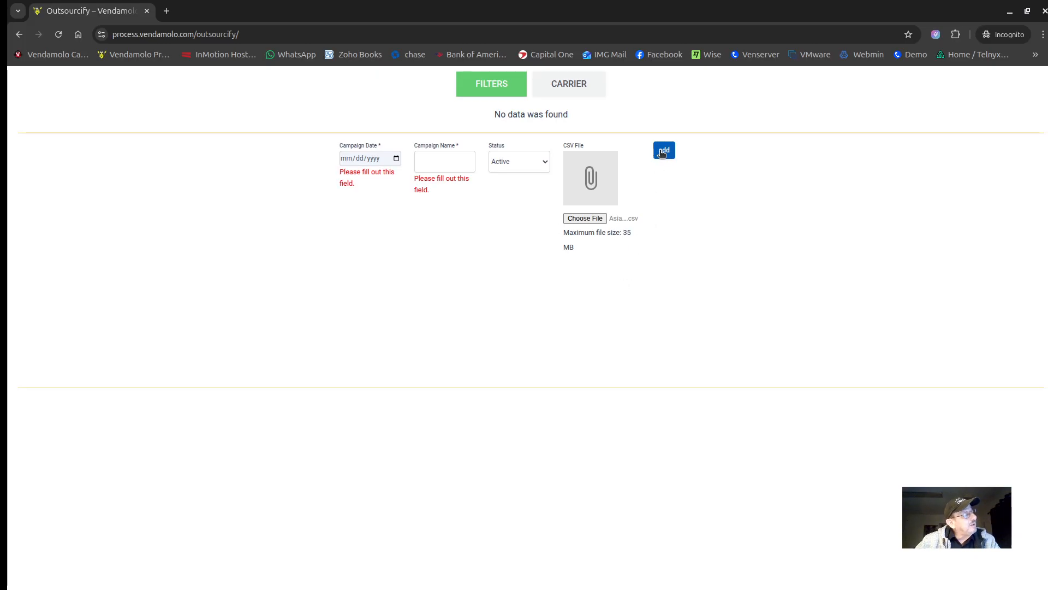
pyautogui.click(396, 158)
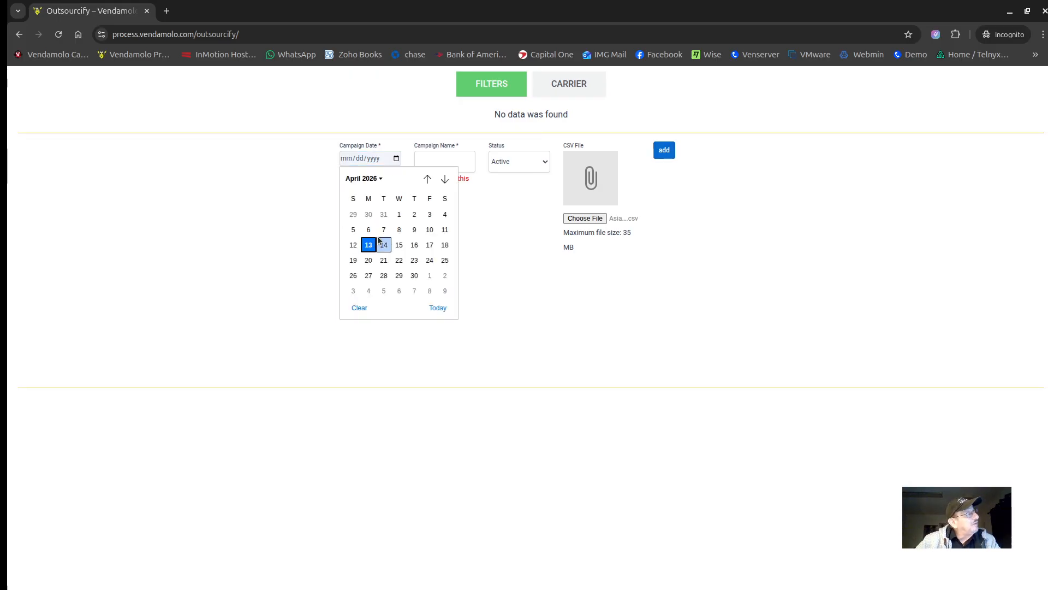
pyautogui.click(373, 245)
pyautogui.click(459, 163)
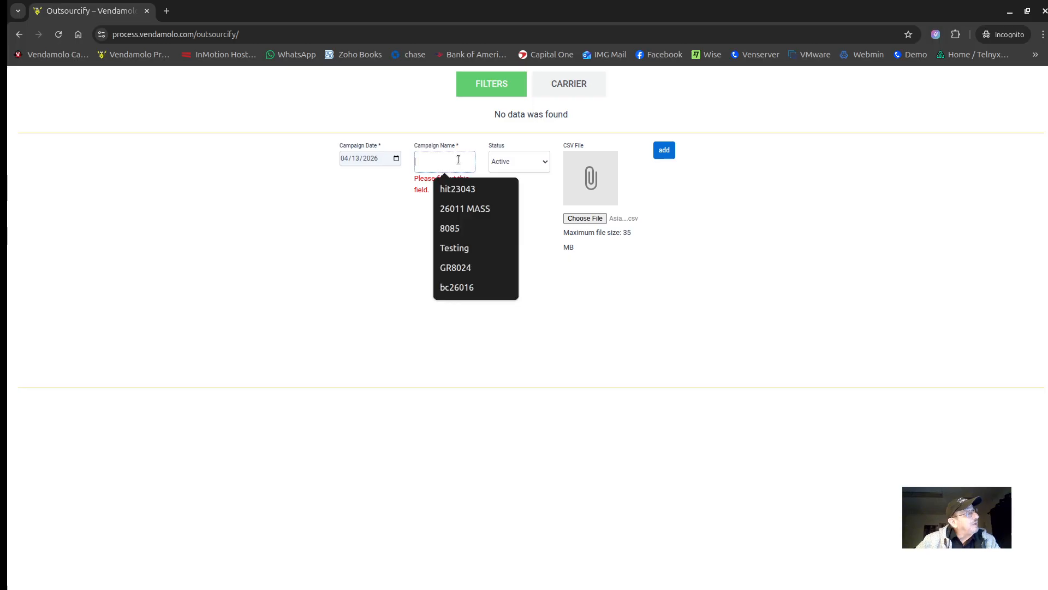
pyautogui.click(457, 210)
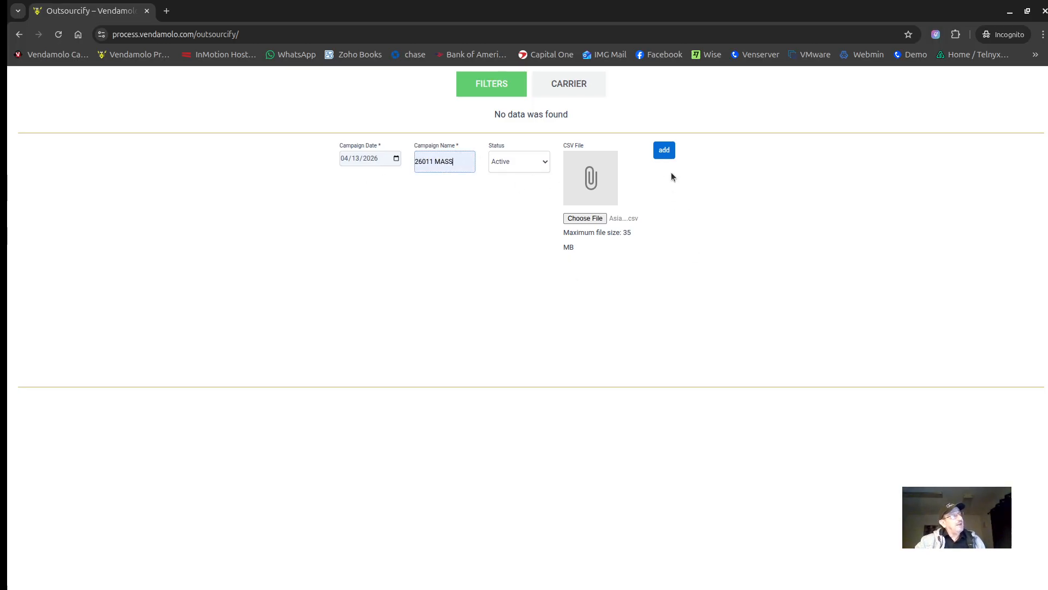
pyautogui.click(664, 151)
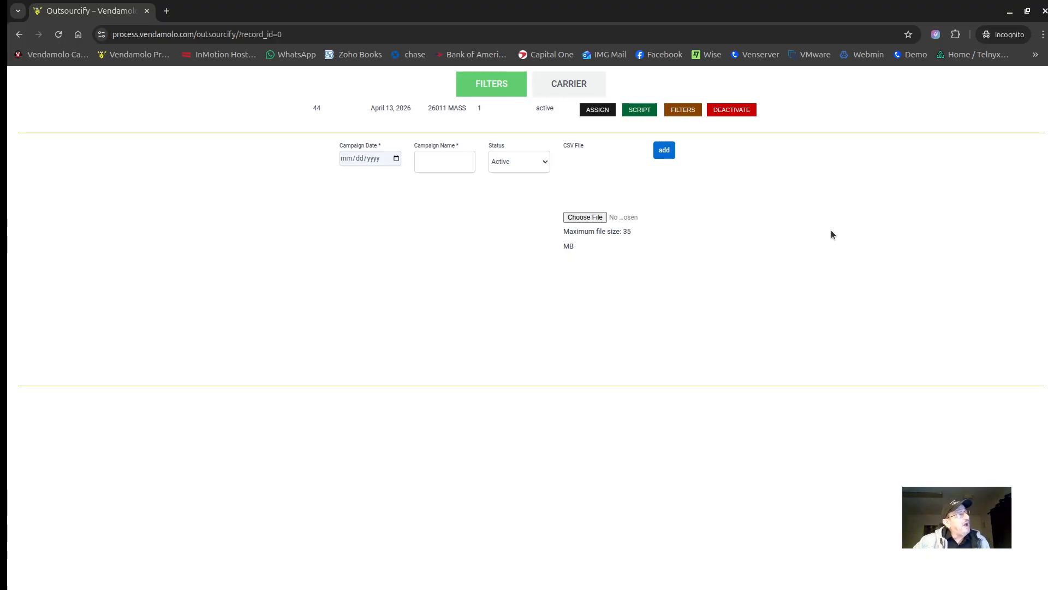
pyautogui.click(595, 112)
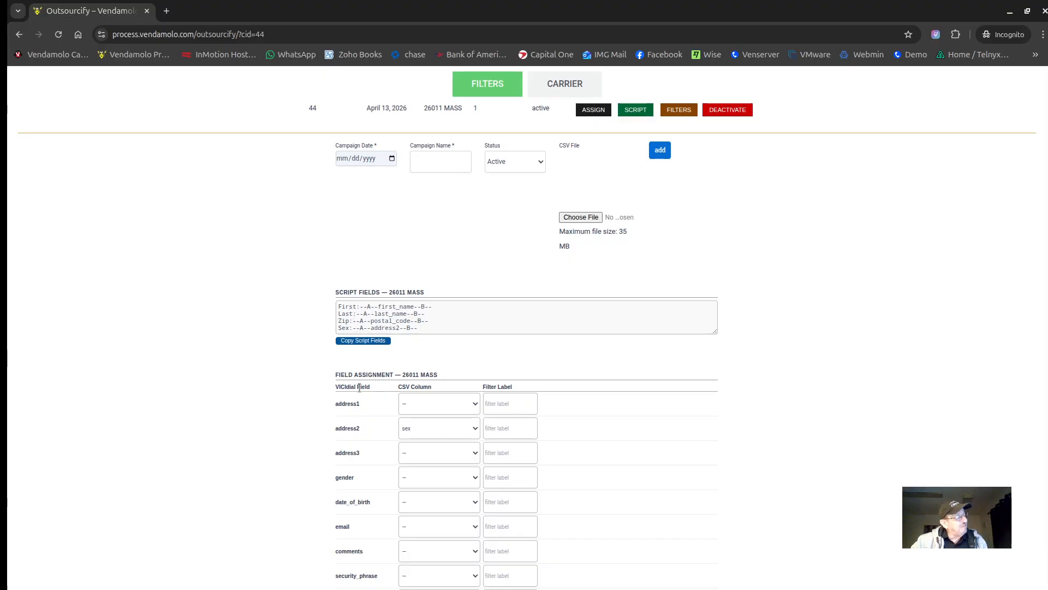
# Step: Scroll down to the 26011 MASS Field Assignment table
pyautogui.scroll(-2, 356, 401)
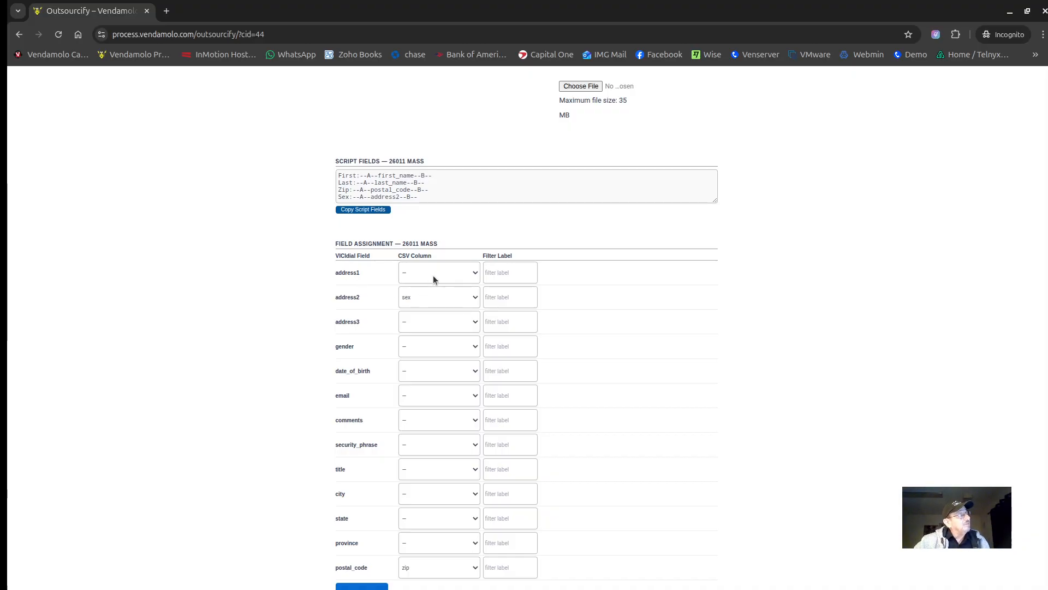
# Step: Map address1 to county_name labelled County, and label address2 gender
pyautogui.click(474, 273)
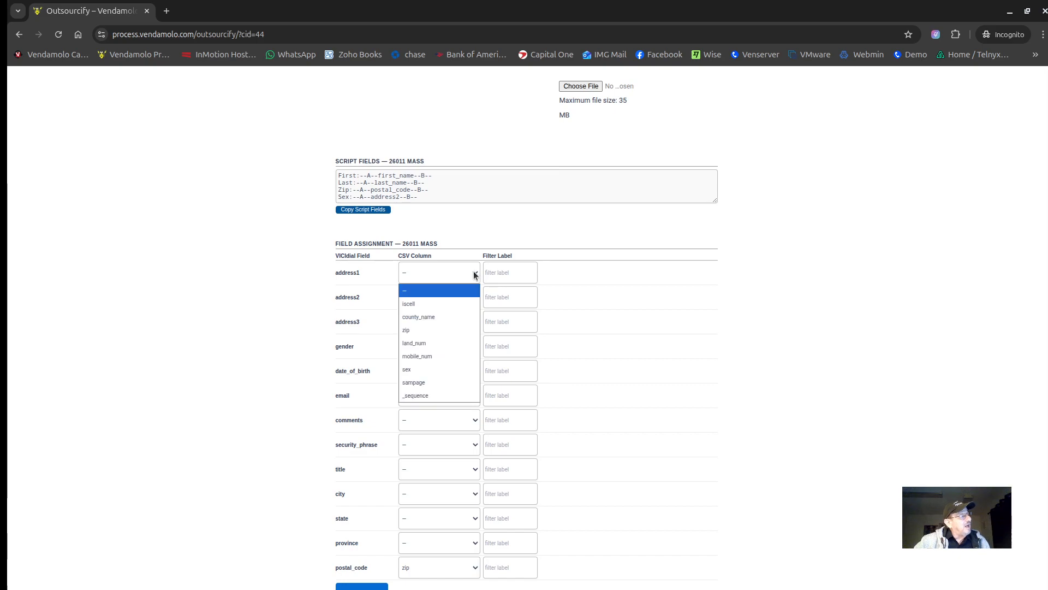
pyautogui.click(441, 316)
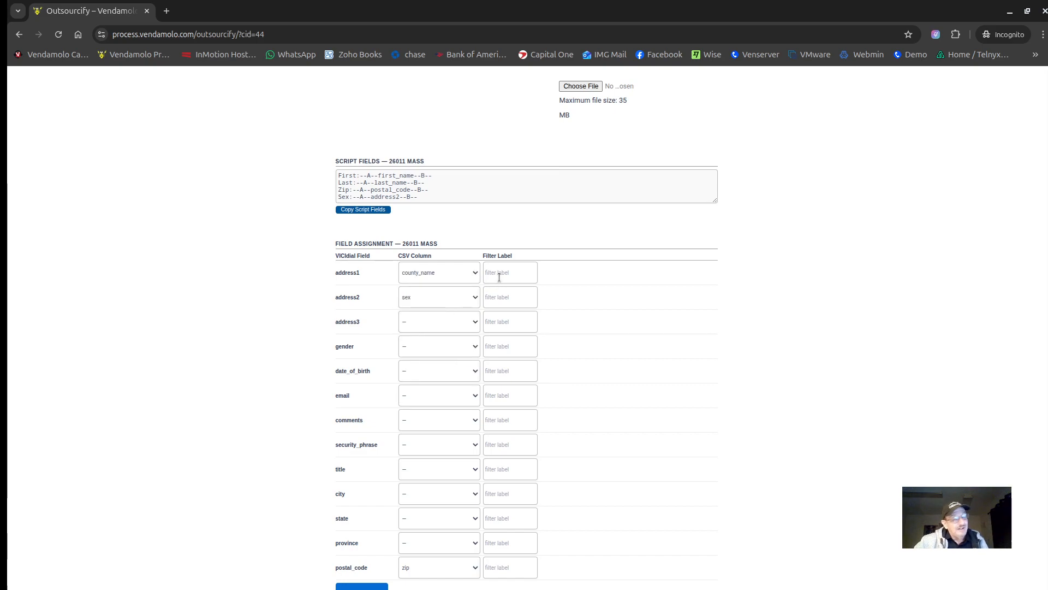
pyautogui.click(499, 277)
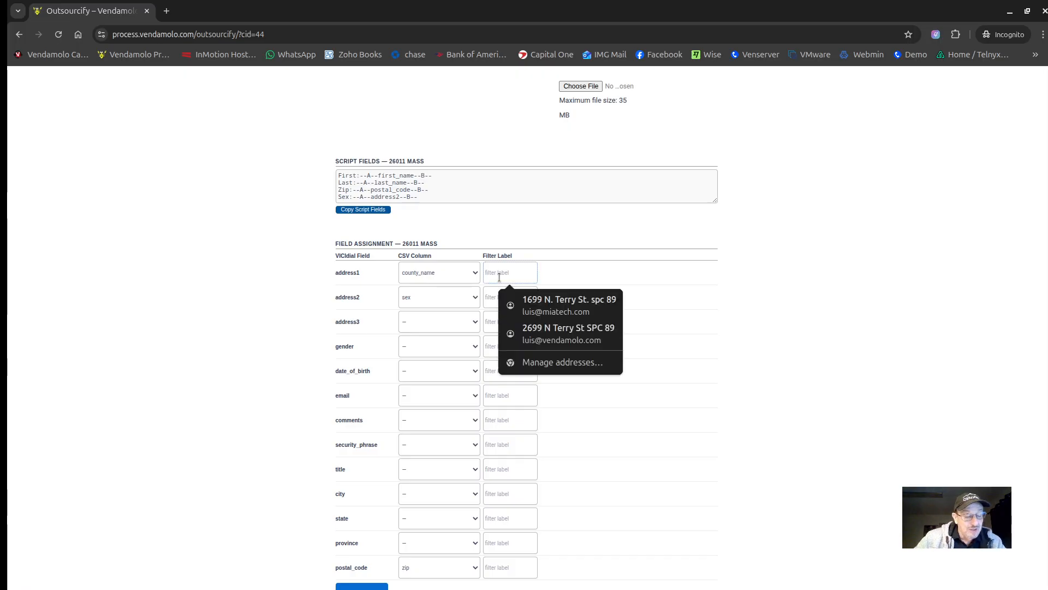
pyautogui.write('Coun')
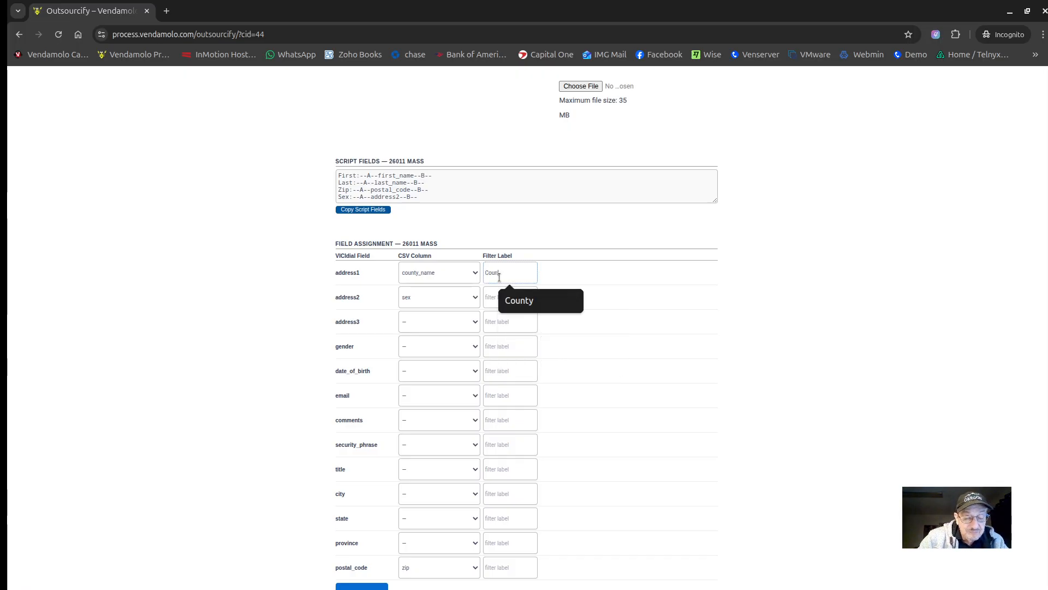
pyautogui.write('ty')
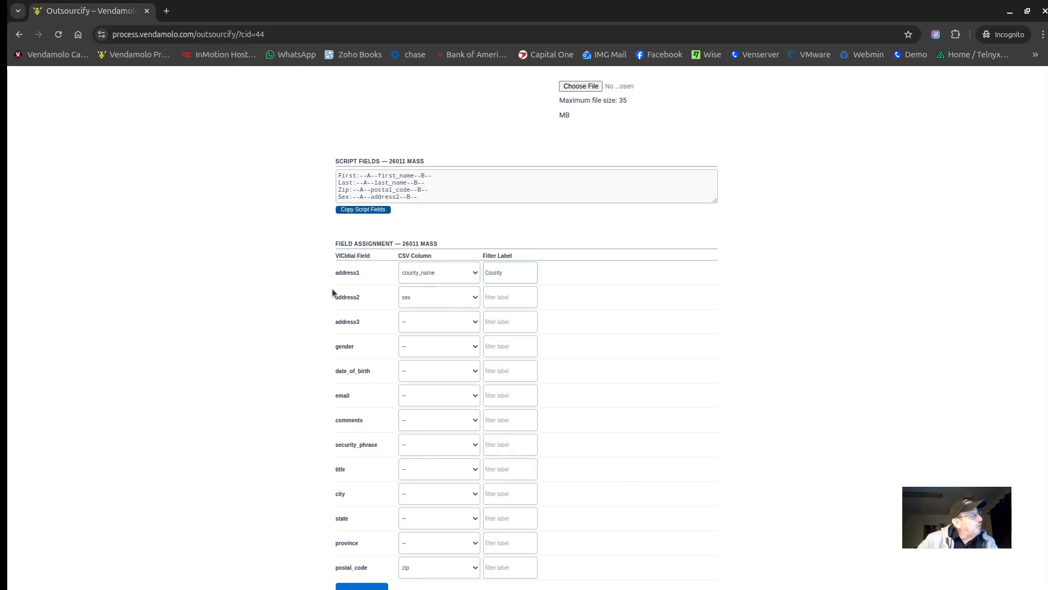
pyautogui.click(495, 299)
pyautogui.write('g')
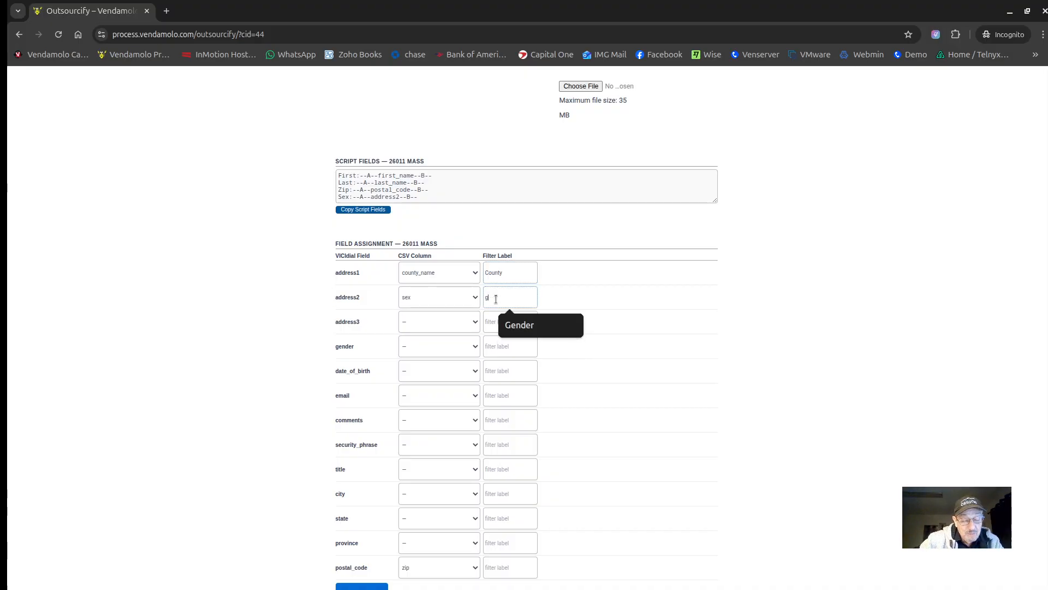
pyautogui.write('ender')
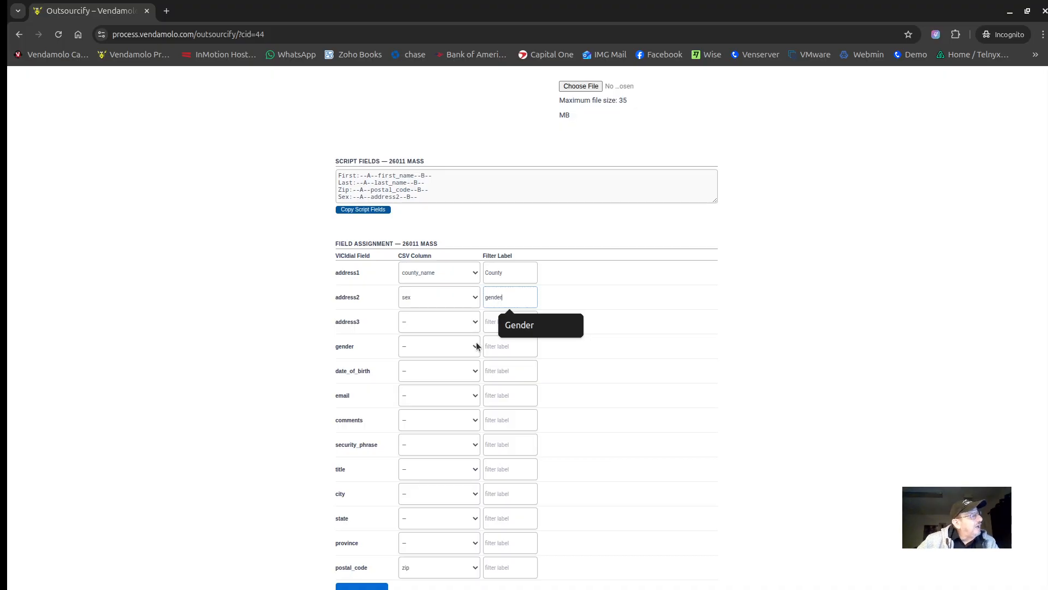
# Step: Map address3 to the sampage column and label it age
pyautogui.click(477, 325)
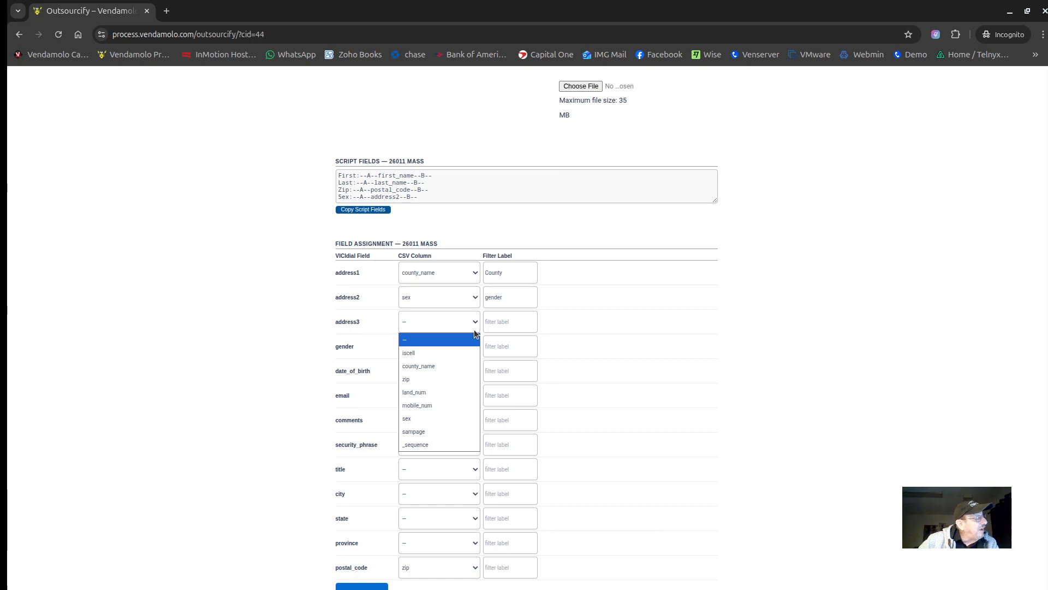
pyautogui.click(441, 430)
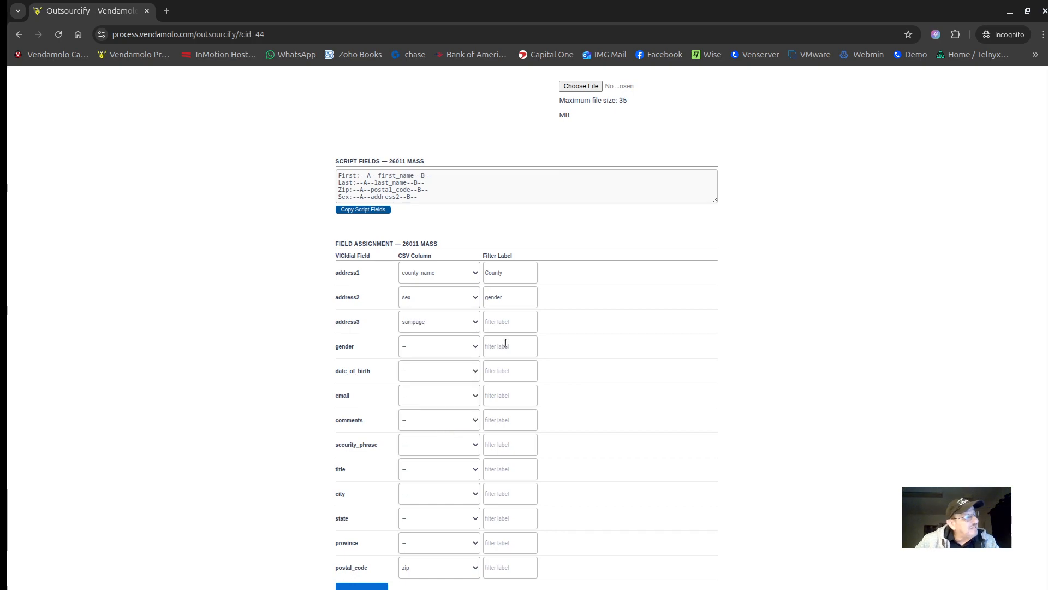
pyautogui.click(501, 323)
pyautogui.click(502, 324)
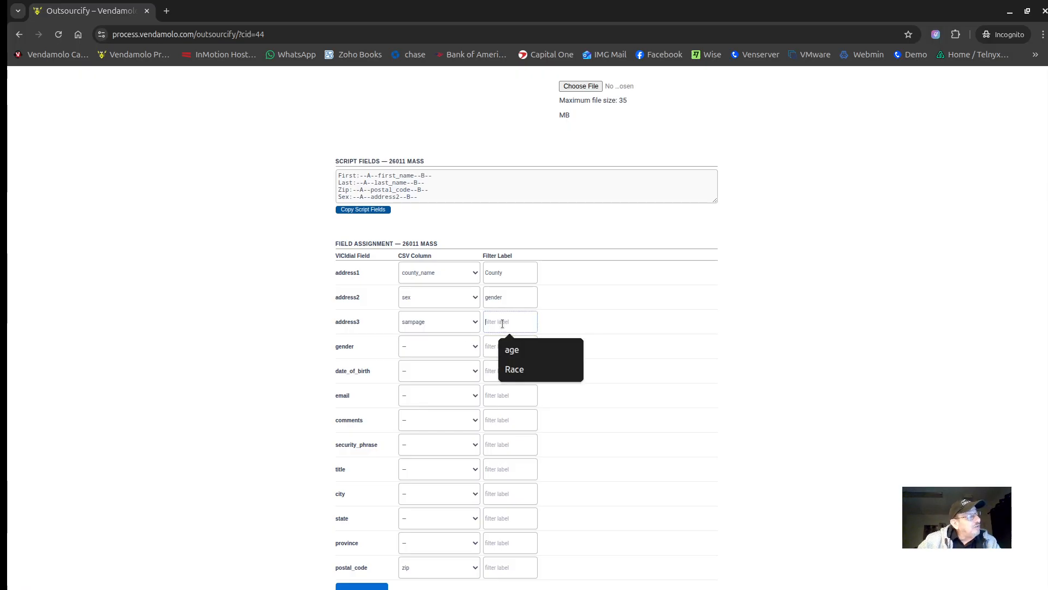
pyautogui.click(515, 347)
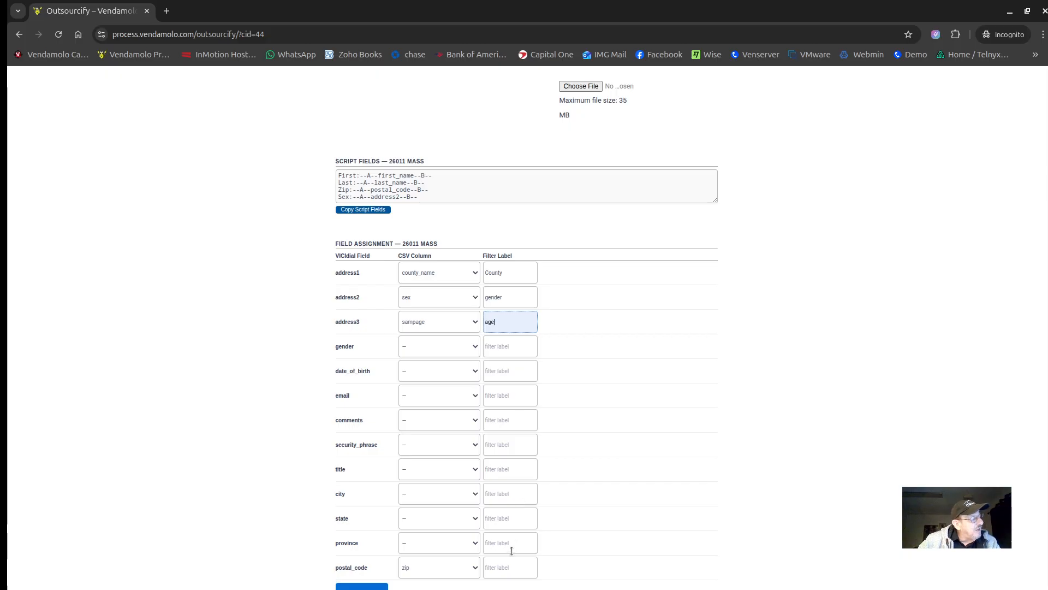
# Step: Label postal_code as zip, leaving comments unmapped
pyautogui.click(505, 567)
pyautogui.write('z')
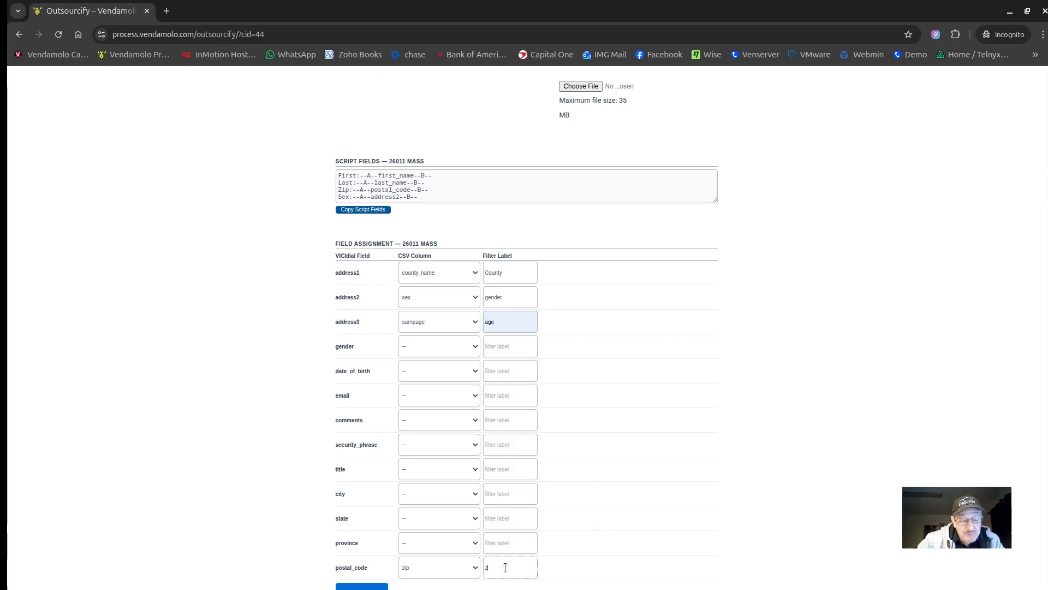
pyautogui.write('ip')
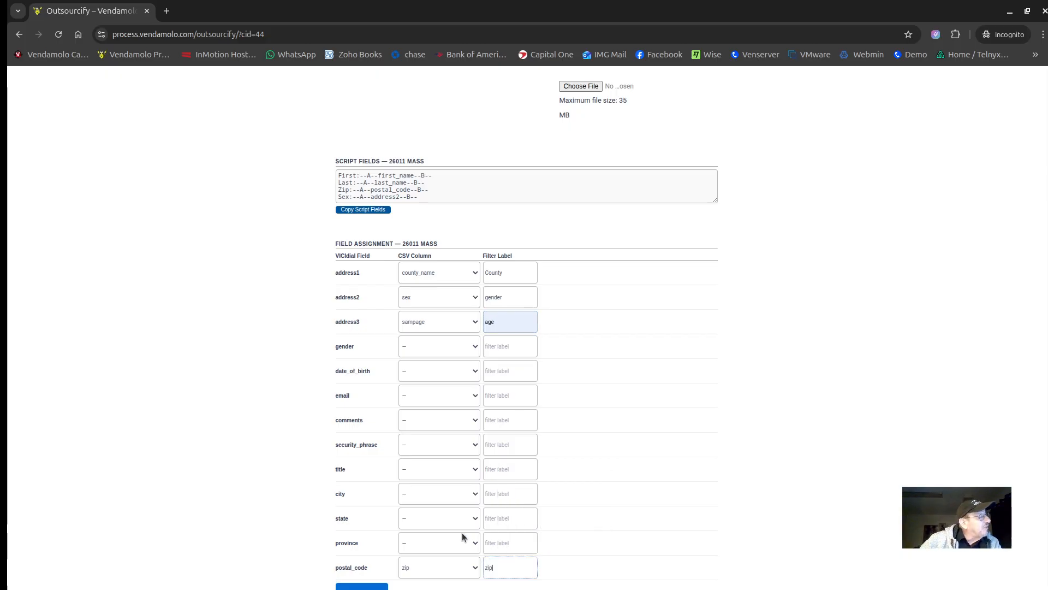
pyautogui.click(469, 421)
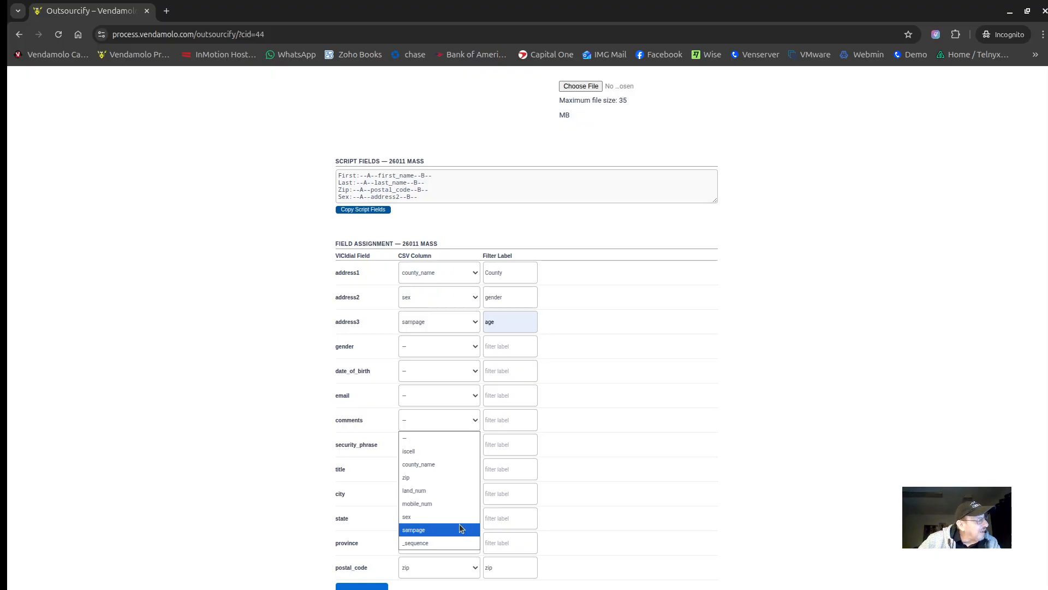
pyautogui.click(807, 383)
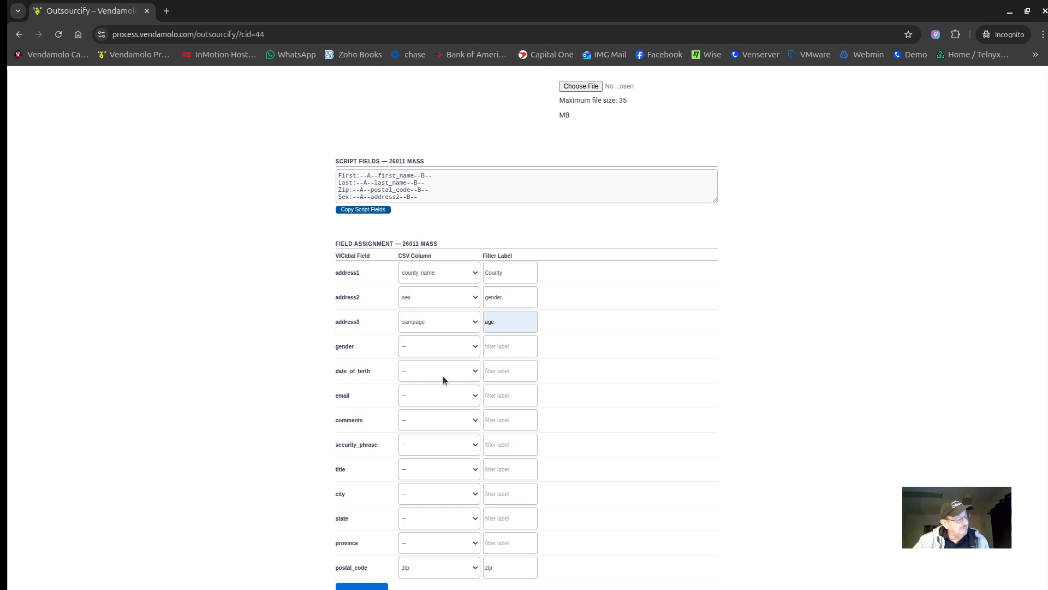
pyautogui.scroll(-3, 836, 437)
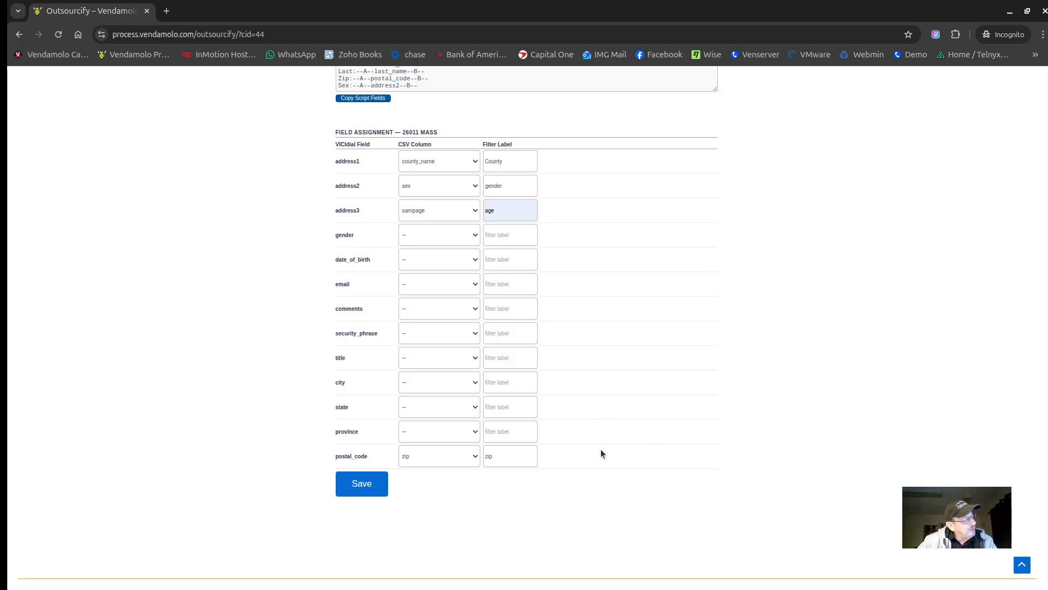
# Step: Save the address1–3 mappings, copy the script fields, and open Filter Builder for 26011 MASS
pyautogui.click(360, 486)
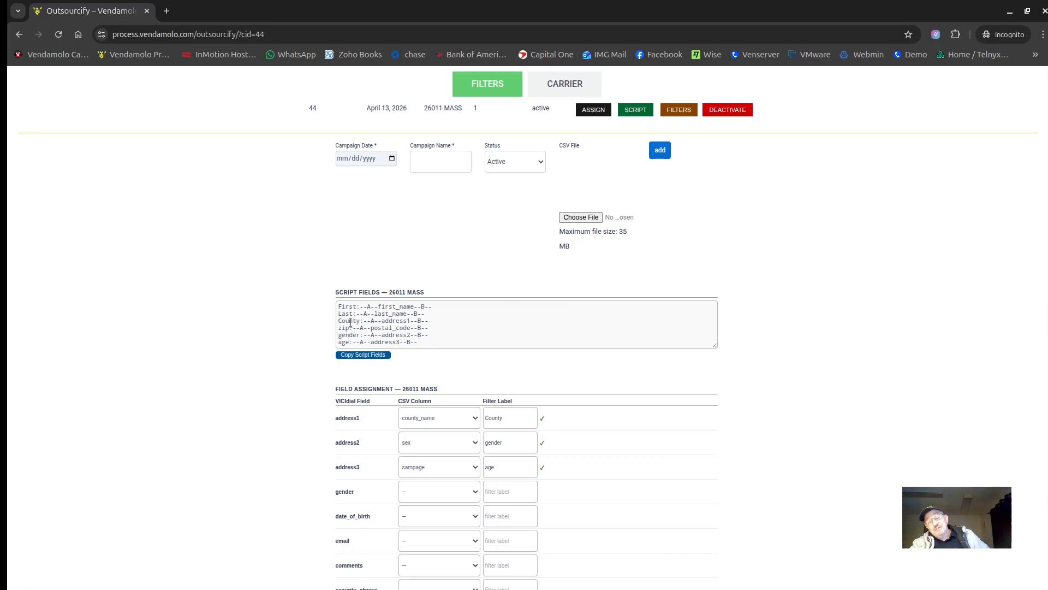
pyautogui.click(358, 359)
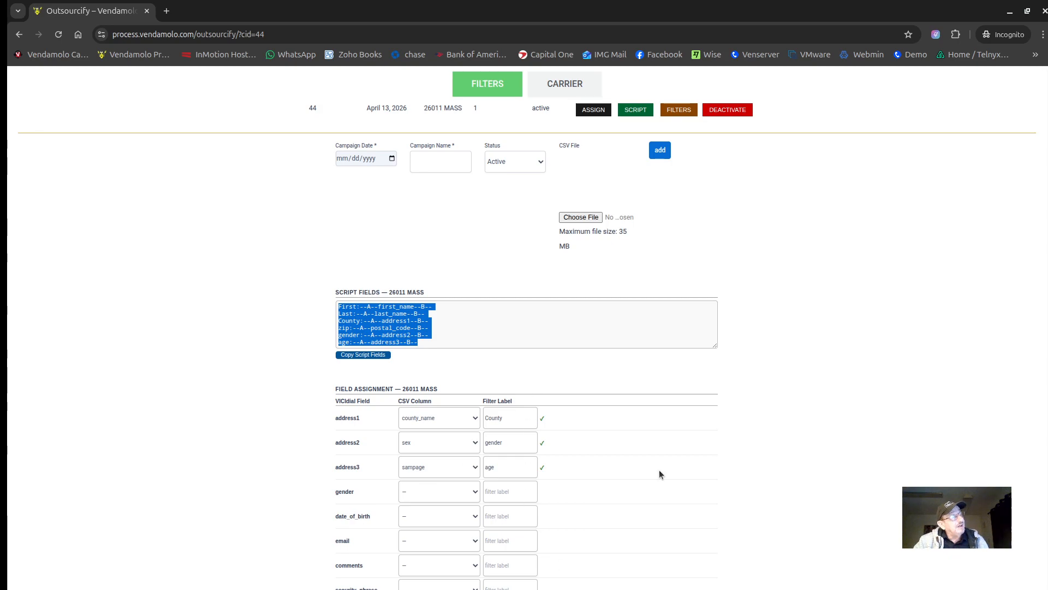
pyautogui.click(679, 111)
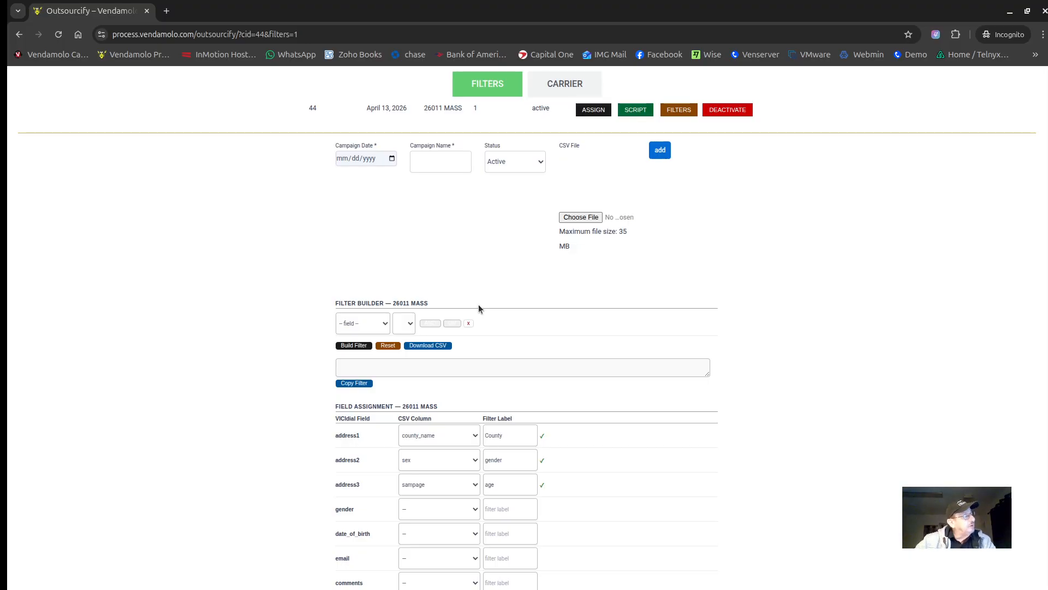
# Step: Set the first filter condition to age greater than or equal to 45
pyautogui.click(388, 325)
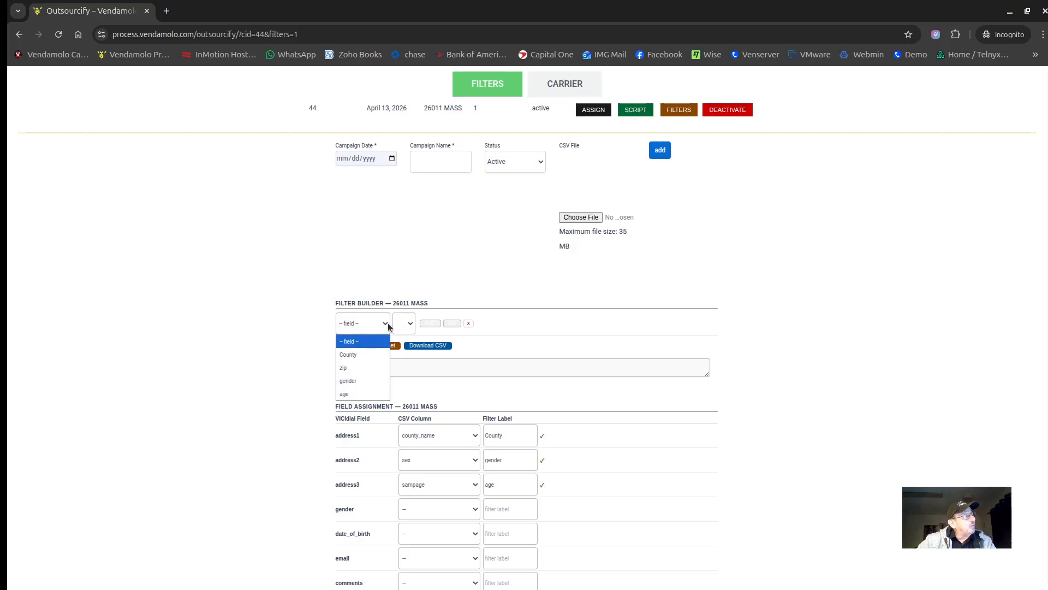
pyautogui.click(350, 394)
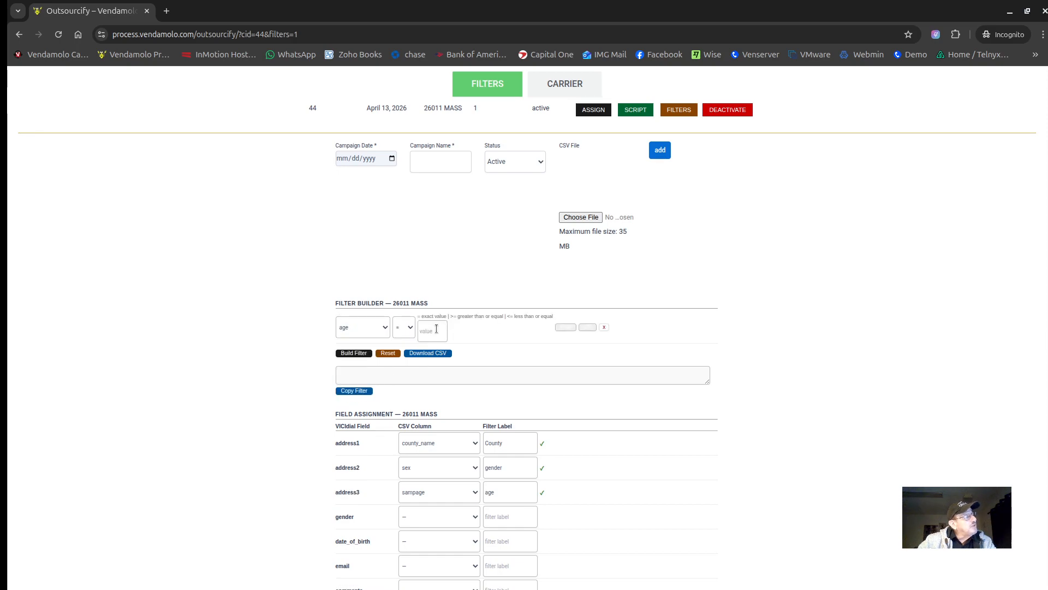
pyautogui.click(411, 328)
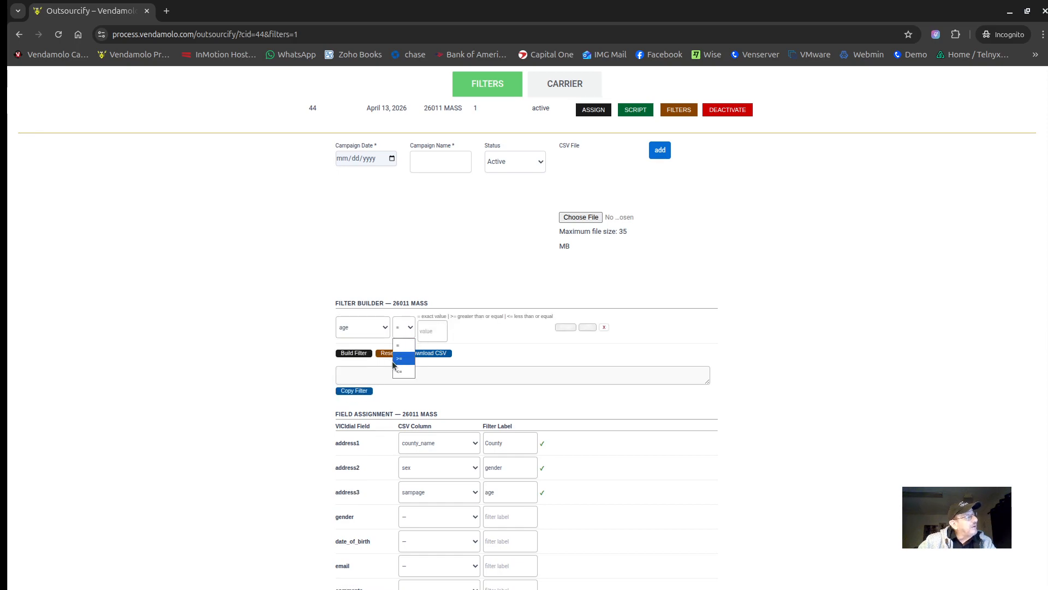
pyautogui.click(392, 360)
pyautogui.click(425, 330)
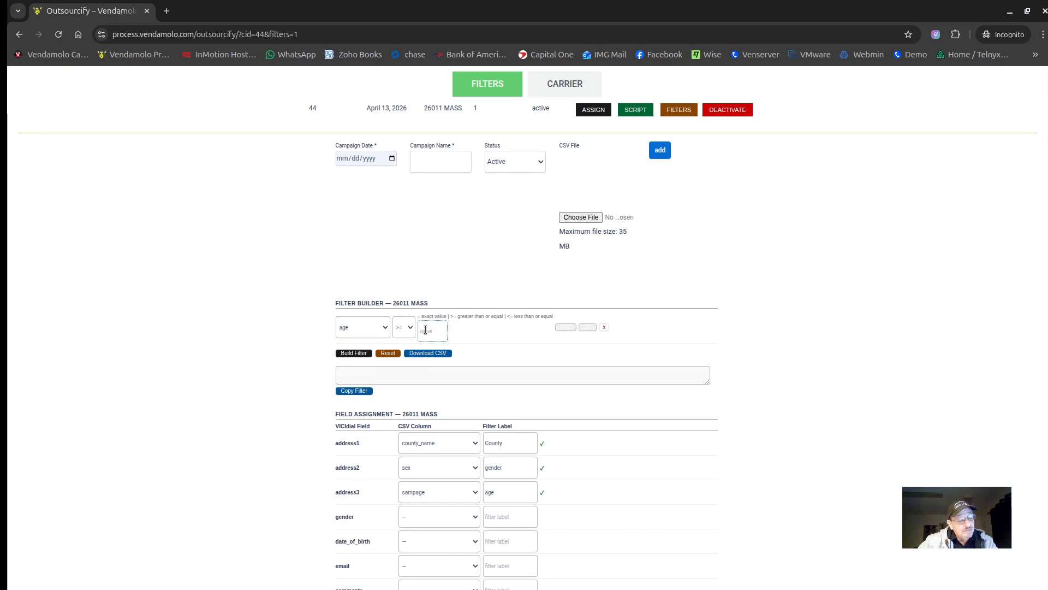
pyautogui.write('45')
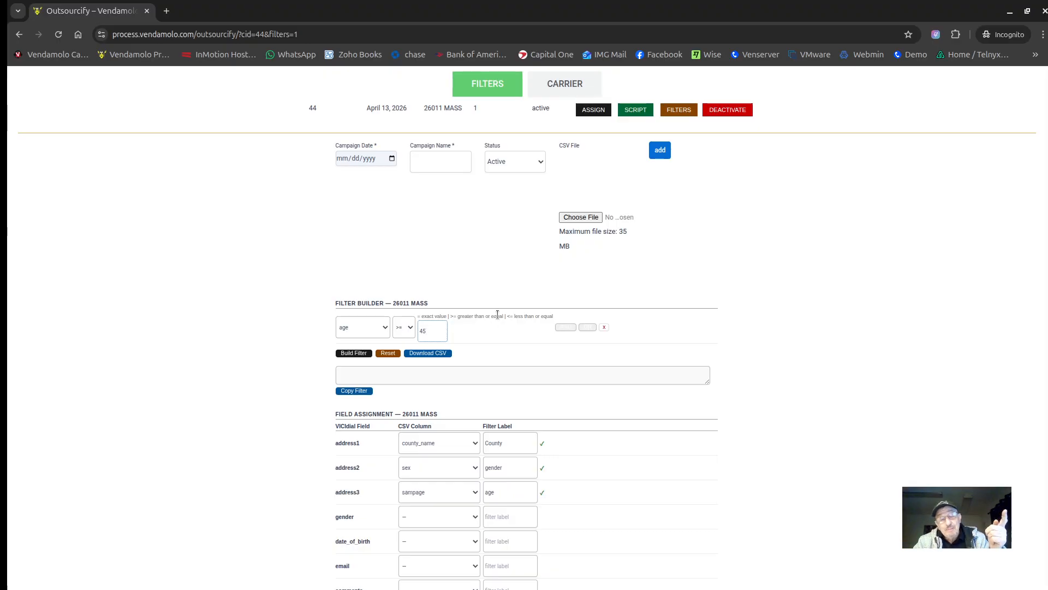
# Step: Add an AND condition of age less than or equal to 65, then a blank third AND row
pyautogui.click(566, 327)
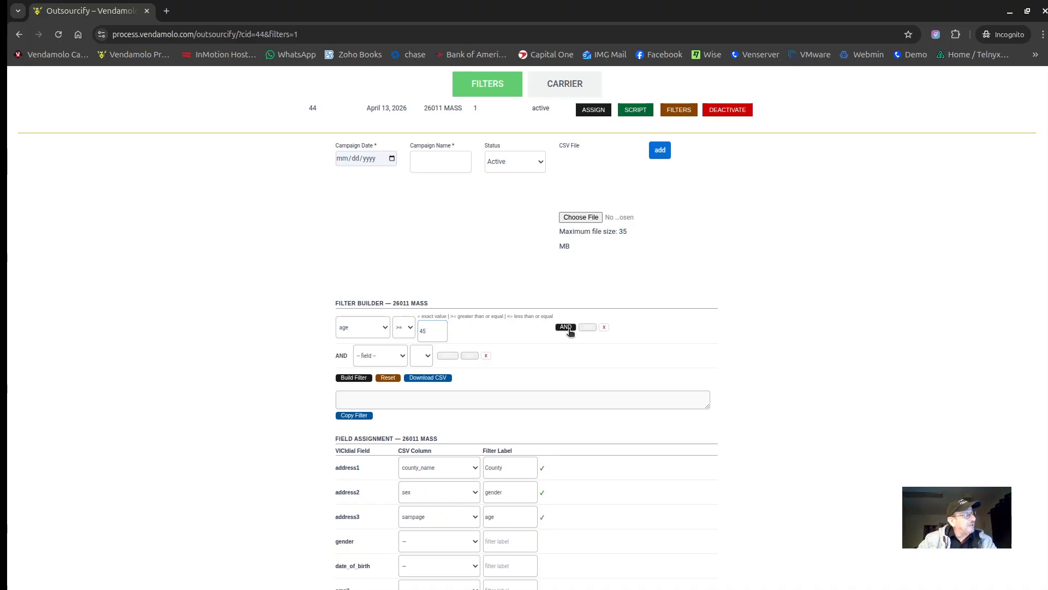
pyautogui.click(404, 357)
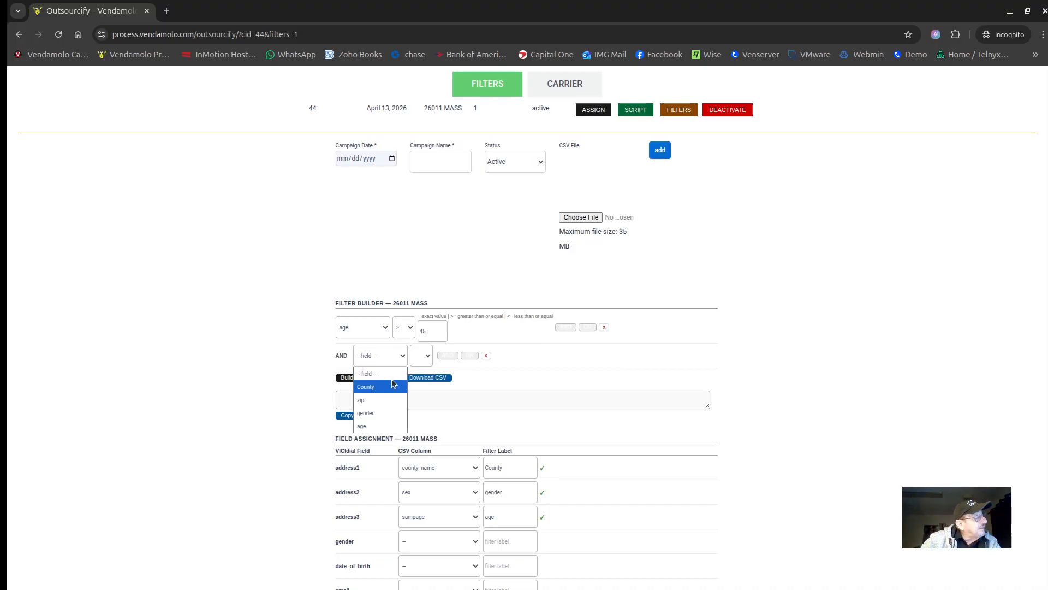
pyautogui.click(378, 426)
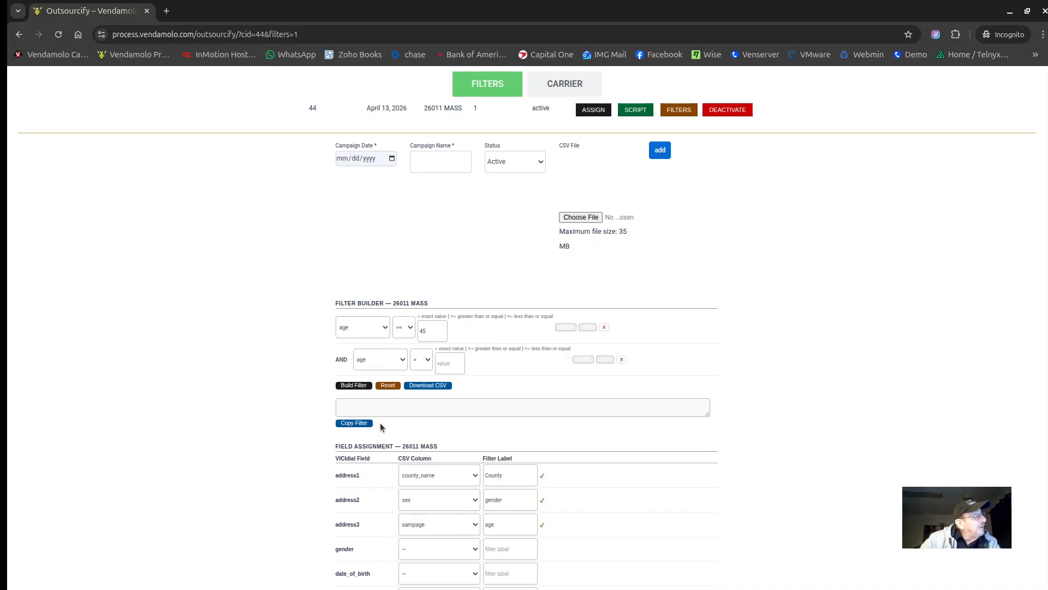
pyautogui.click(426, 361)
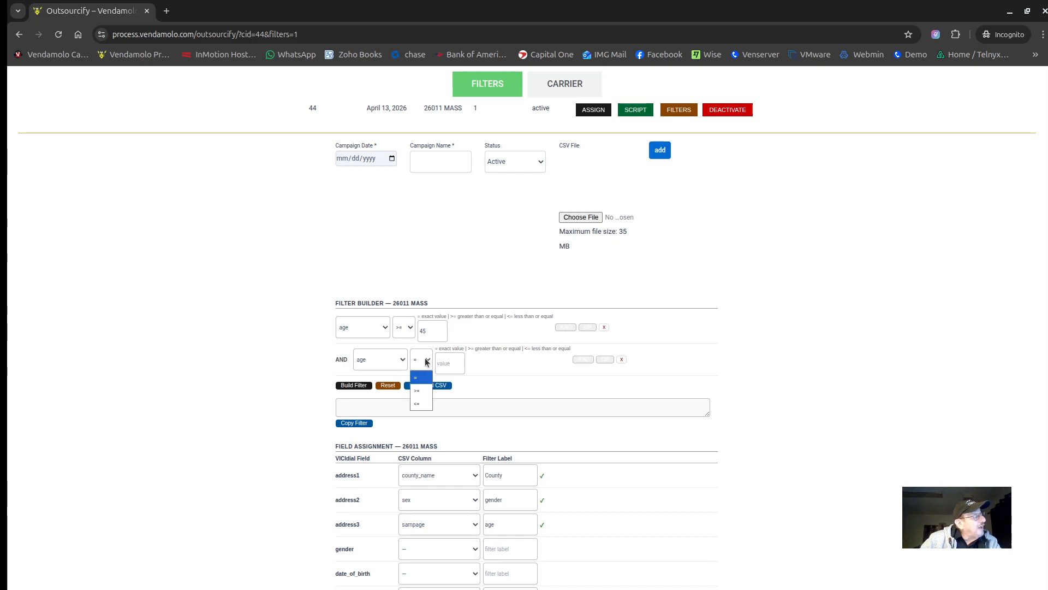
pyautogui.click(420, 402)
pyautogui.click(452, 362)
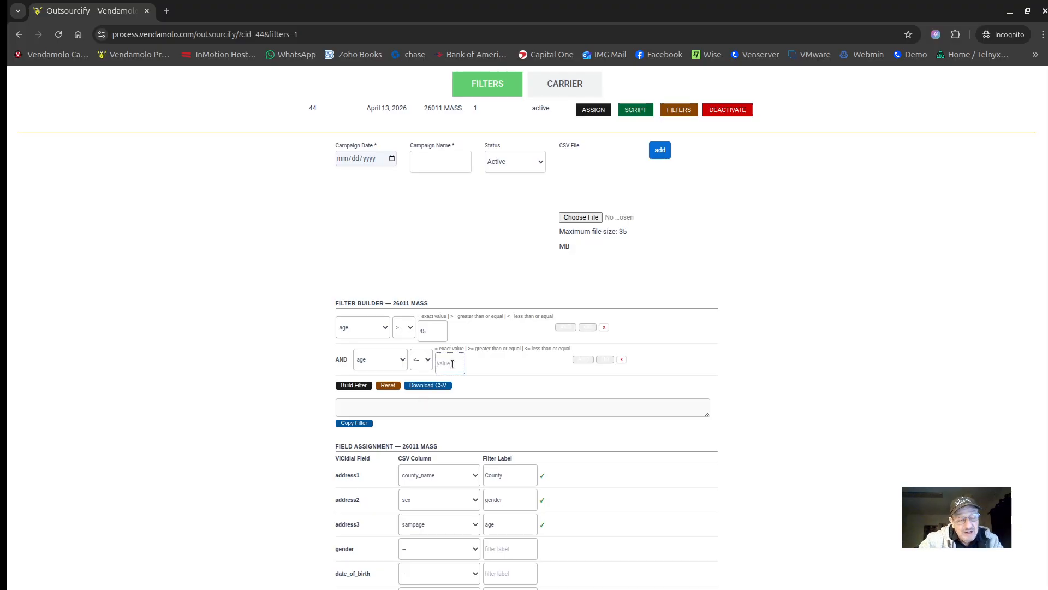
pyautogui.write('65')
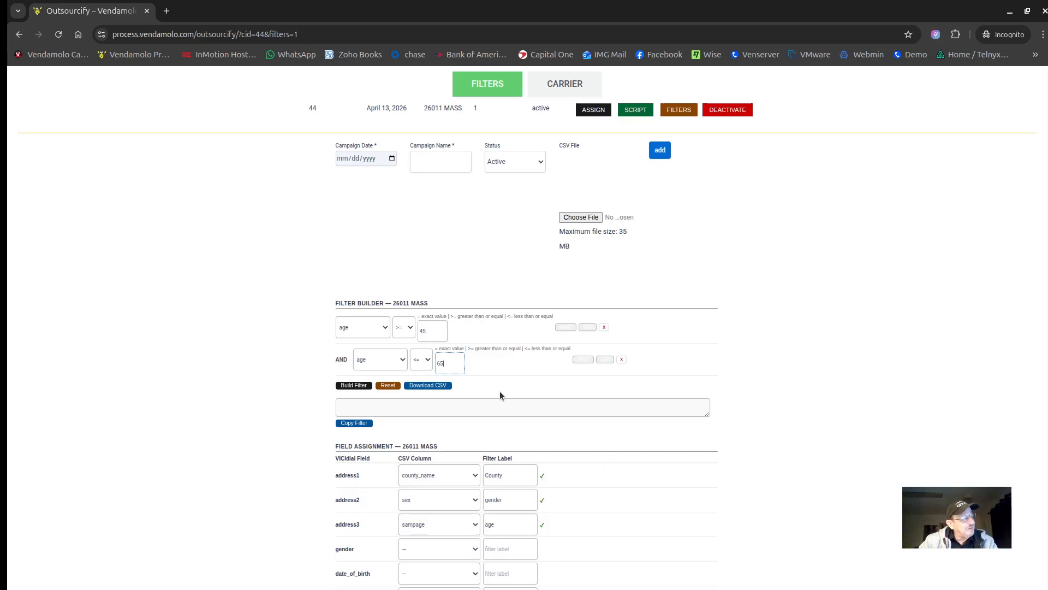
pyautogui.click(583, 360)
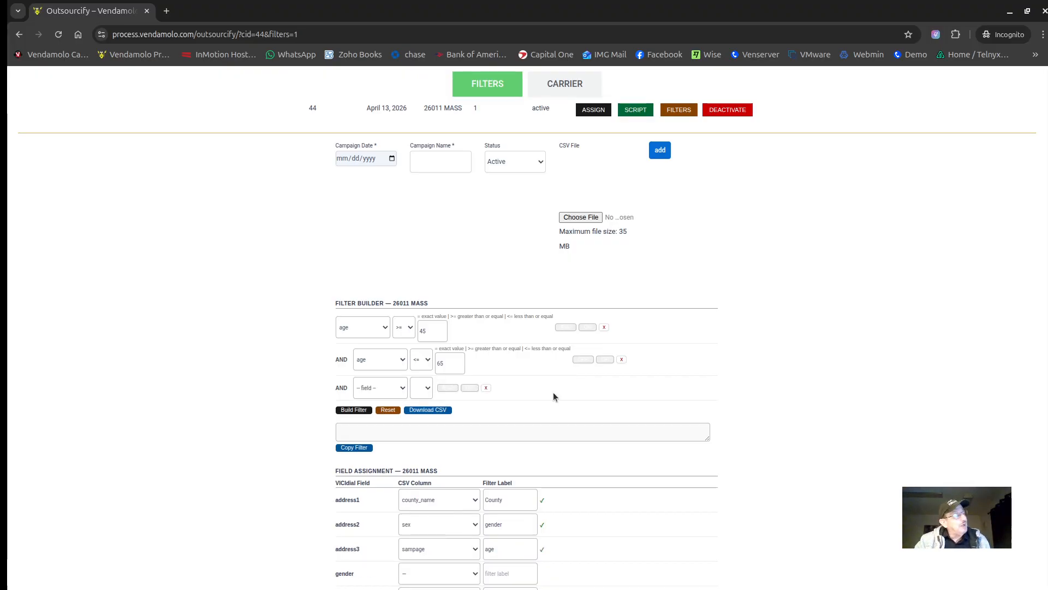
# Step: Set the third condition to County = HAMPDEN and add an OR condition County = BARNSTABLE
pyautogui.click(404, 389)
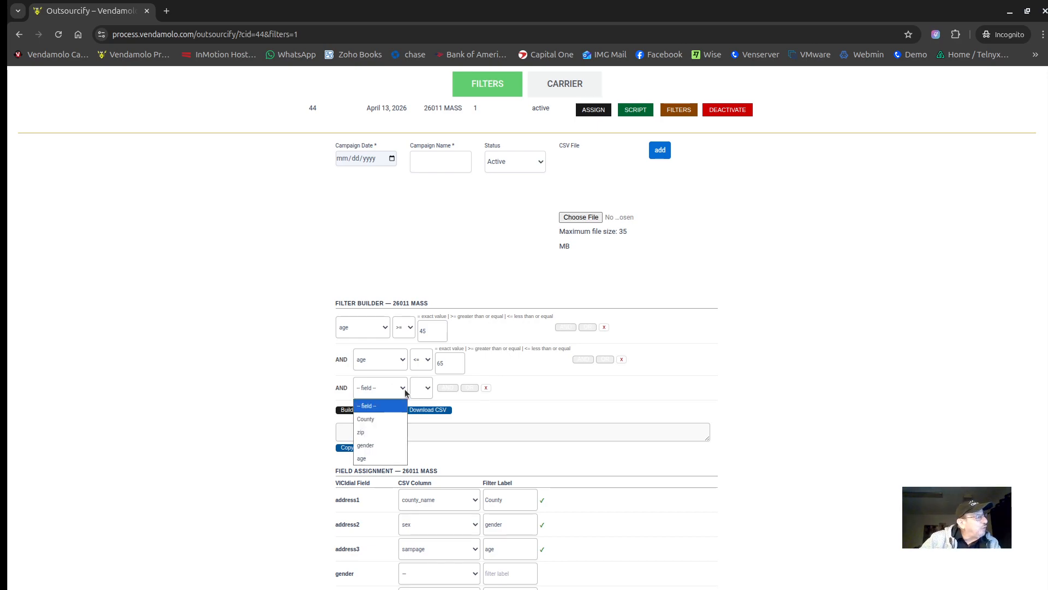
pyautogui.click(388, 418)
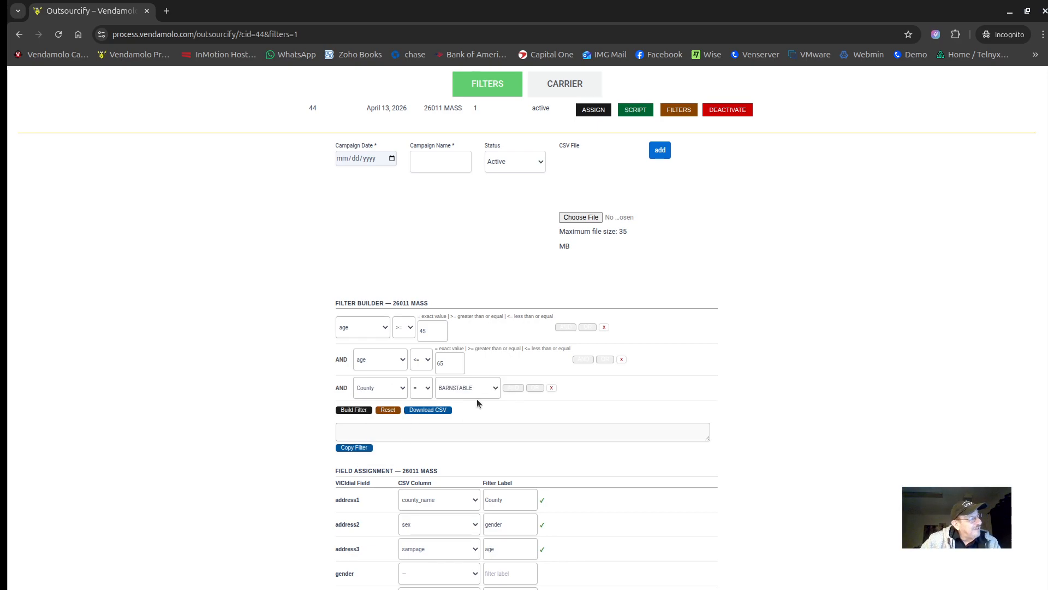
pyautogui.click(496, 388)
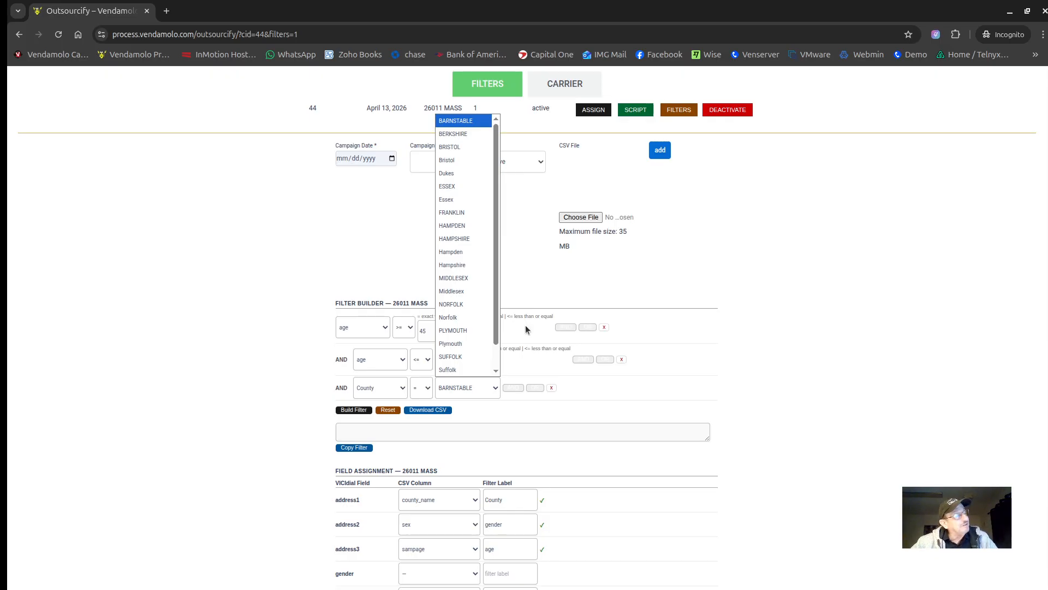
pyautogui.click(461, 226)
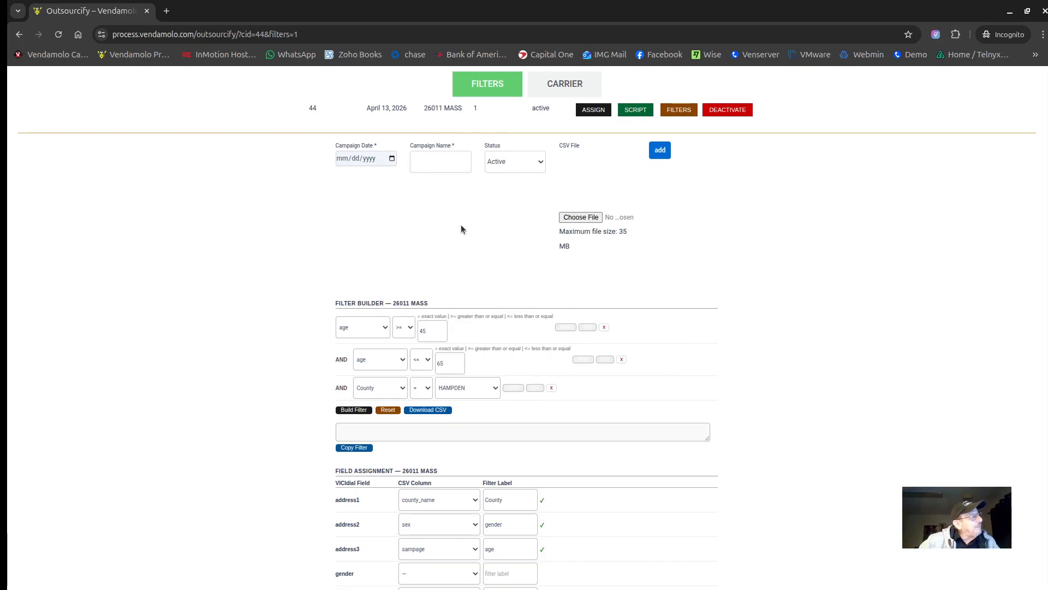
pyautogui.click(535, 388)
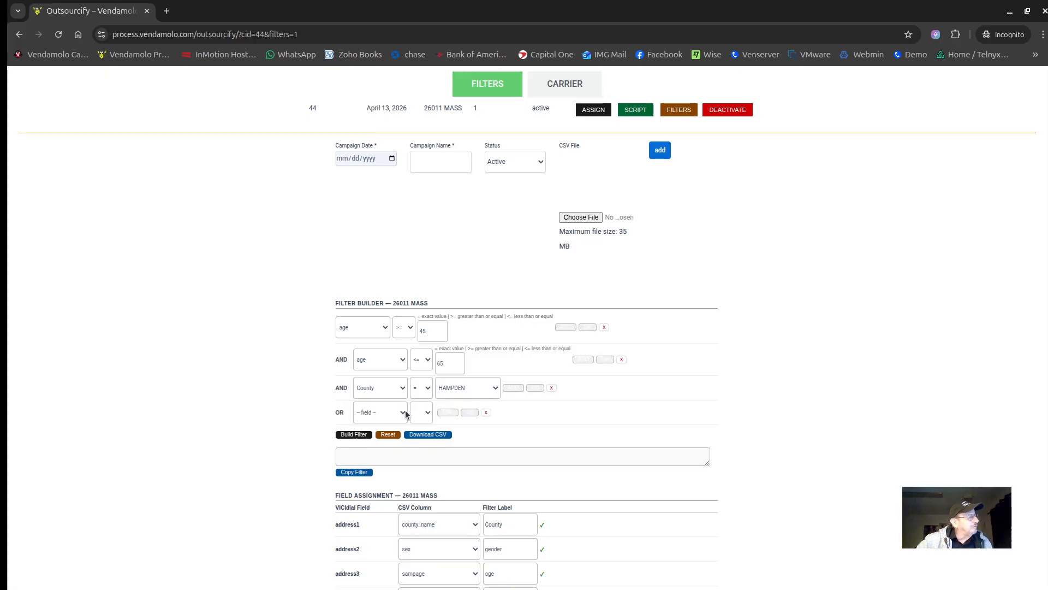
pyautogui.click(388, 416)
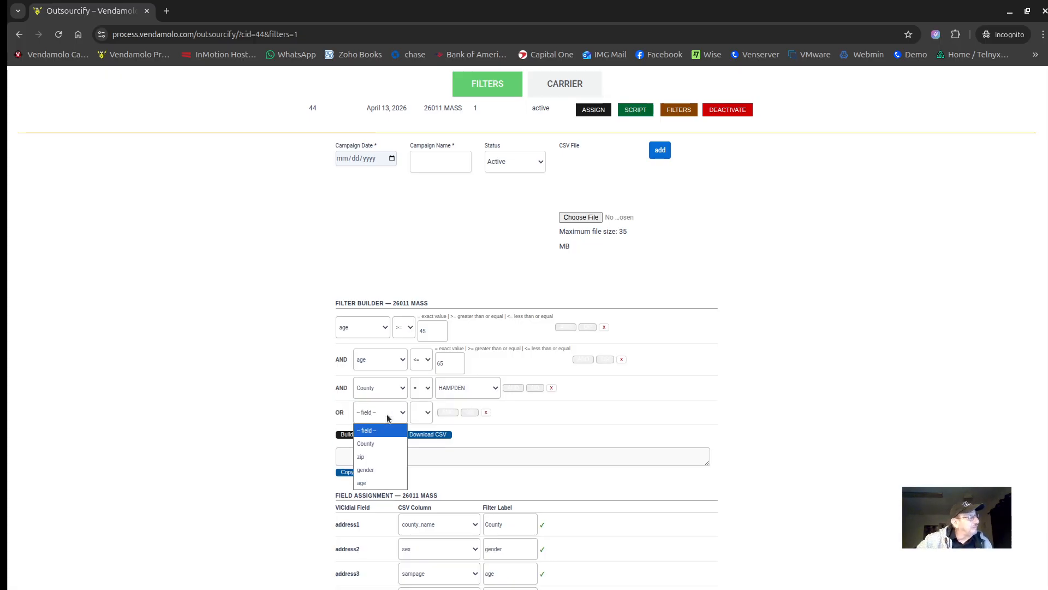
pyautogui.click(393, 443)
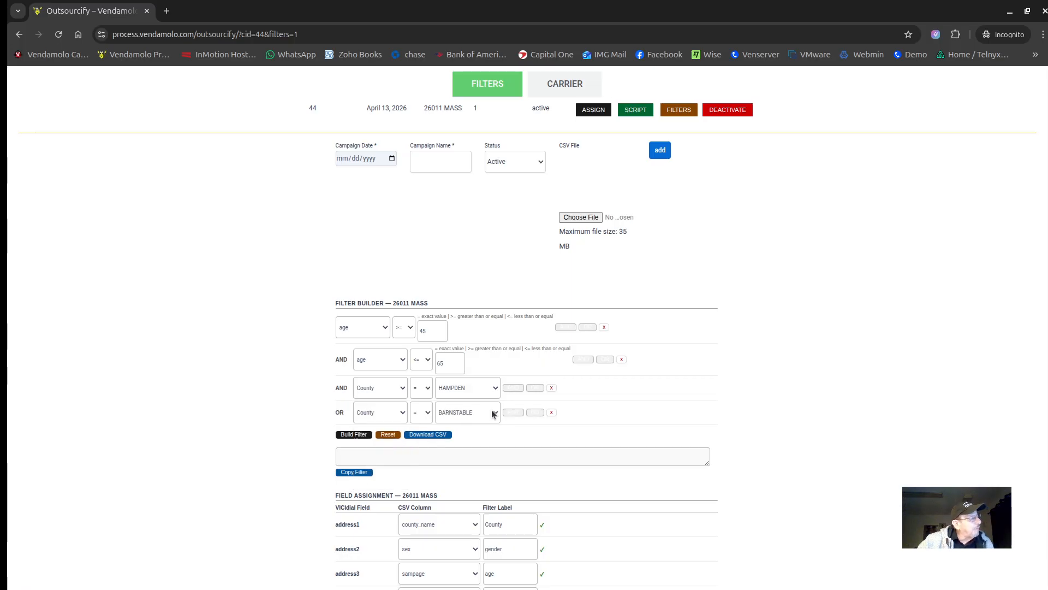
# Step: Add another OR condition County = Essex, followed by a blank AND condition
pyautogui.click(536, 413)
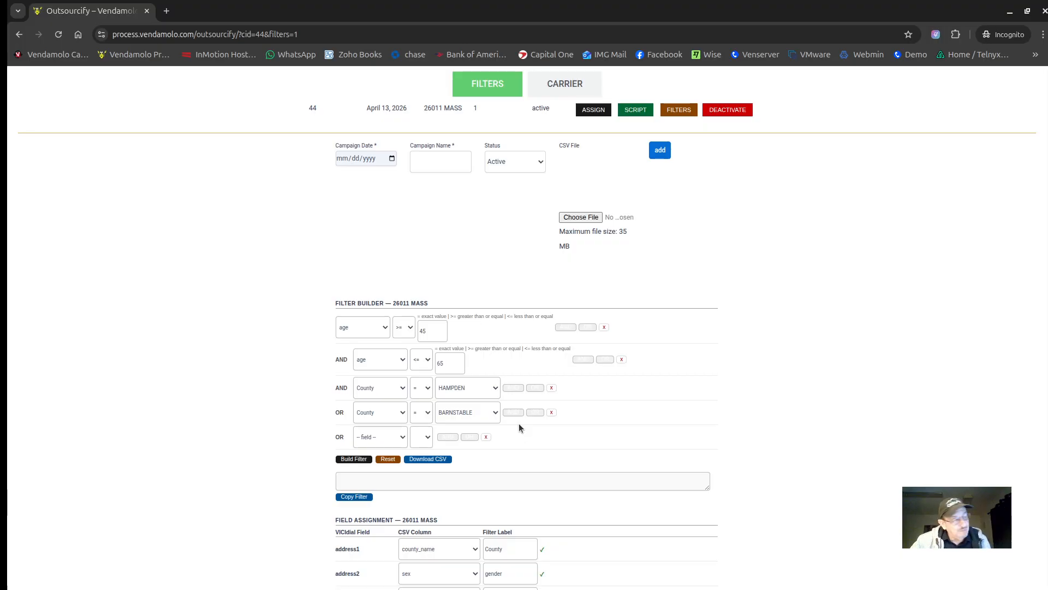
pyautogui.click(398, 442)
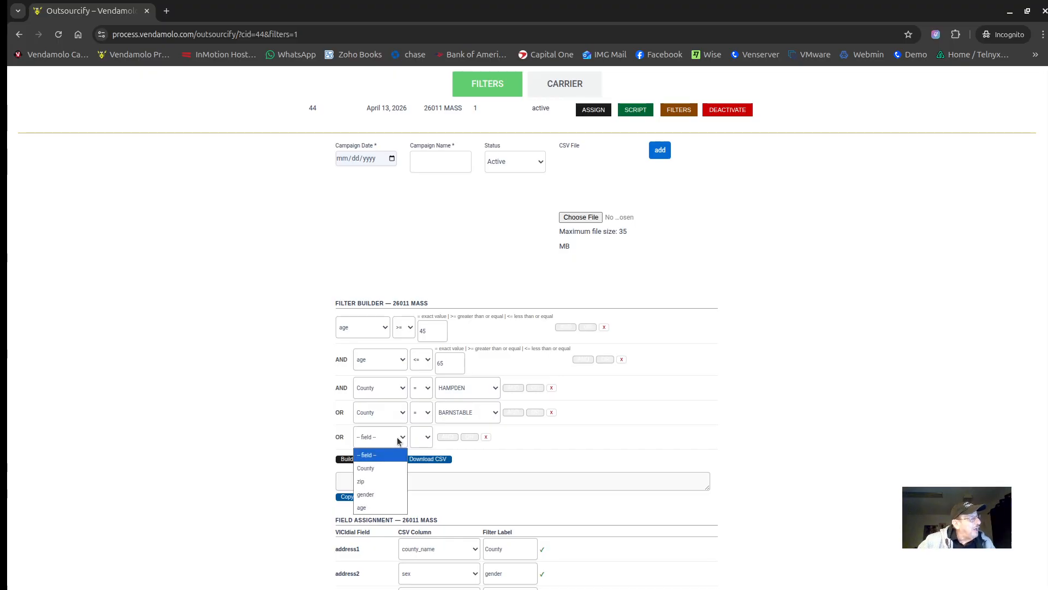
pyautogui.click(384, 468)
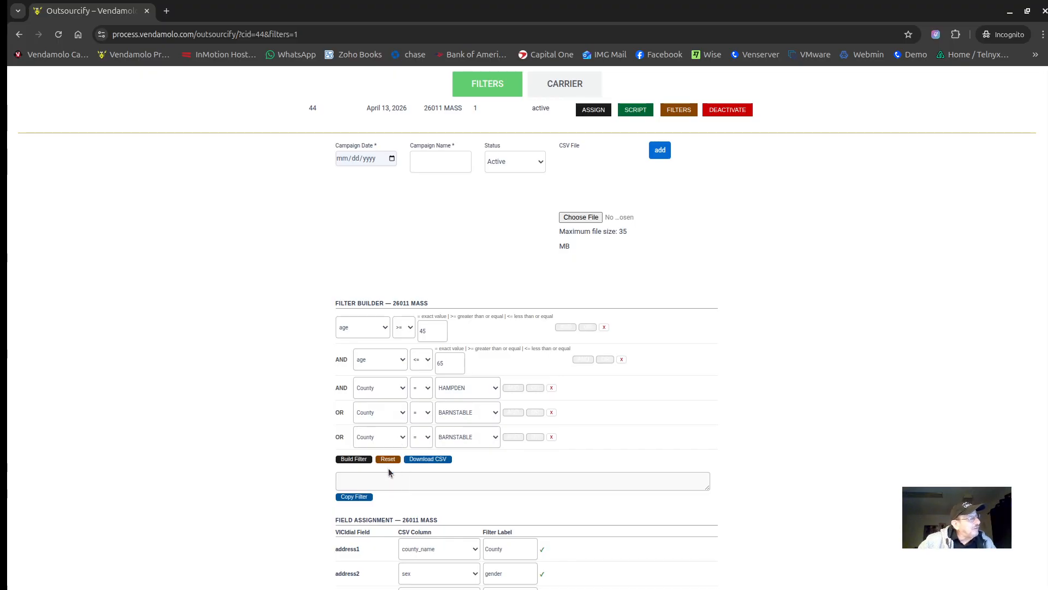
pyautogui.click(485, 442)
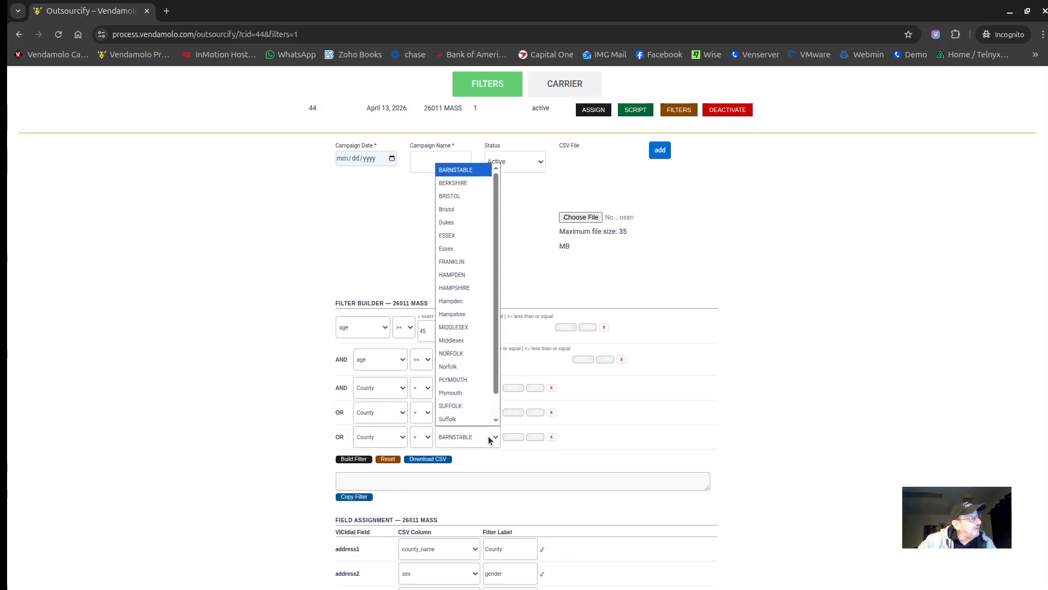
pyautogui.click(460, 250)
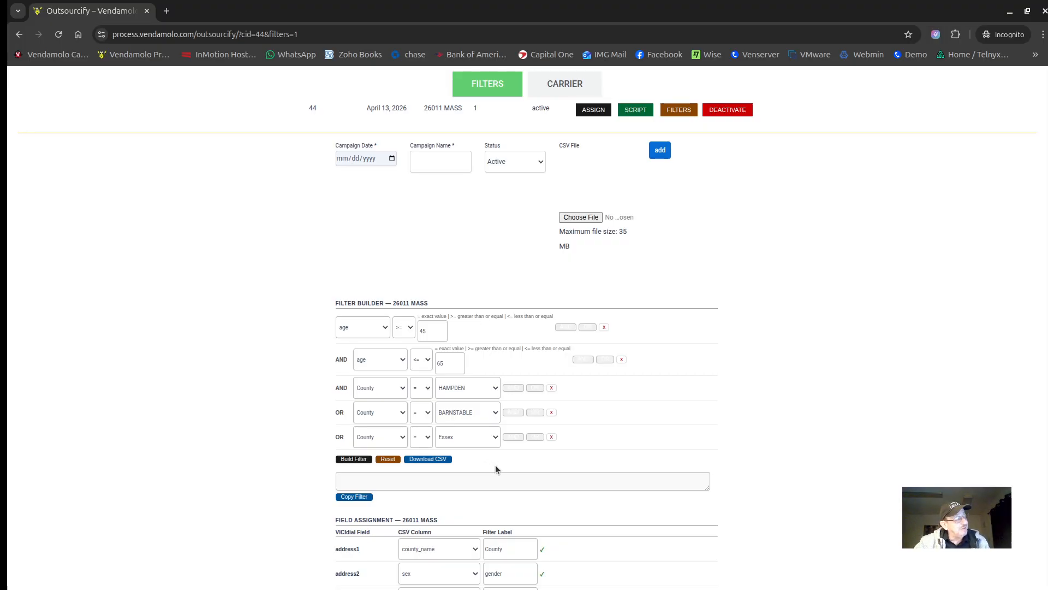
pyautogui.click(513, 437)
# Step: Set the last AND condition's field to gender and keep the value F
pyautogui.click(402, 462)
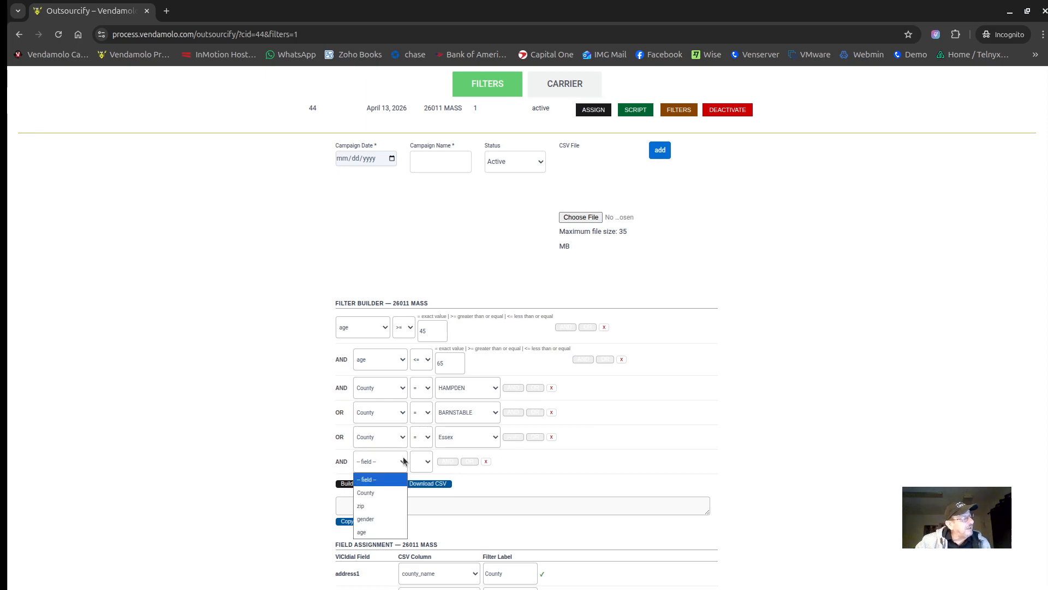
pyautogui.click(397, 520)
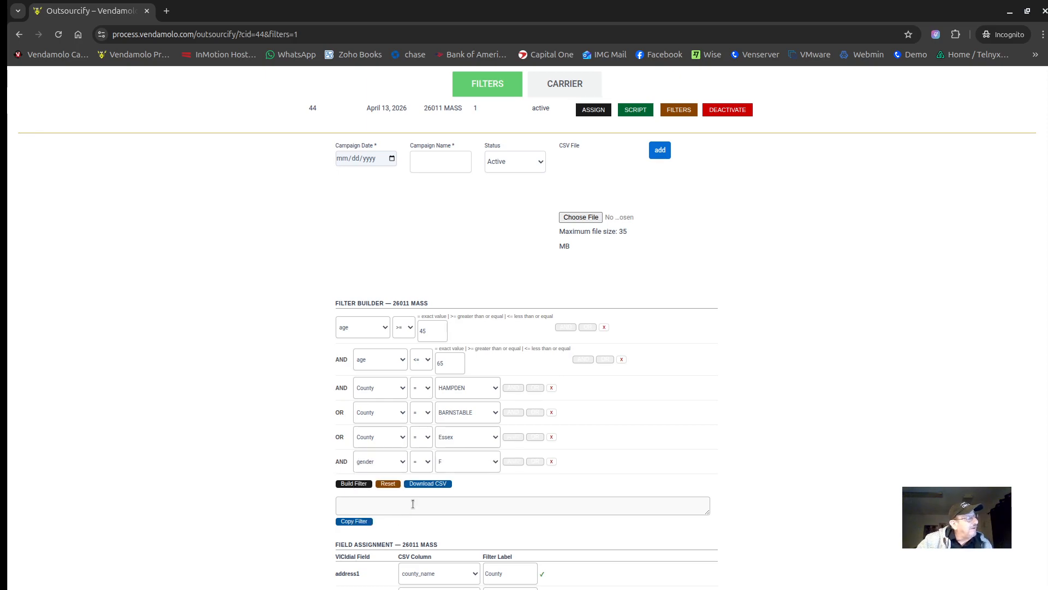
pyautogui.click(485, 464)
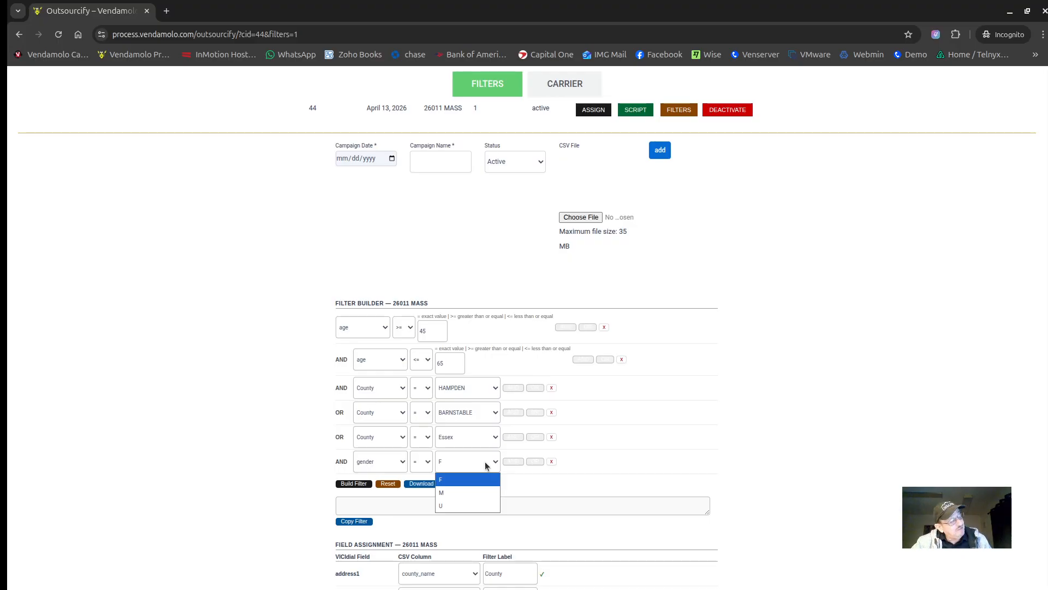
pyautogui.click(485, 465)
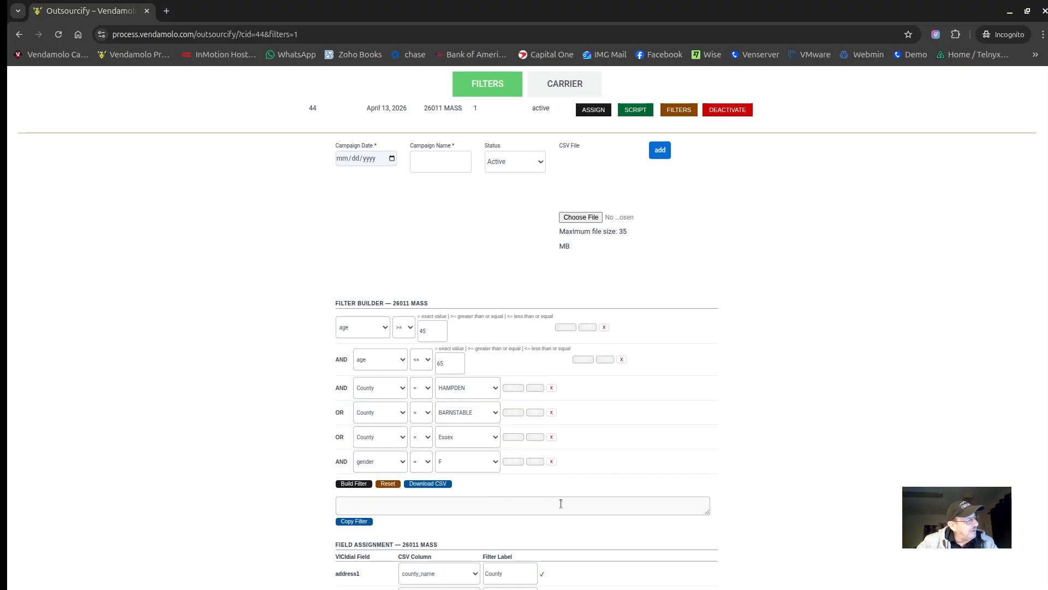
# Step: Build the SQL filter for age 45–65, the three counties and gender F, then copy it
pyautogui.click(364, 485)
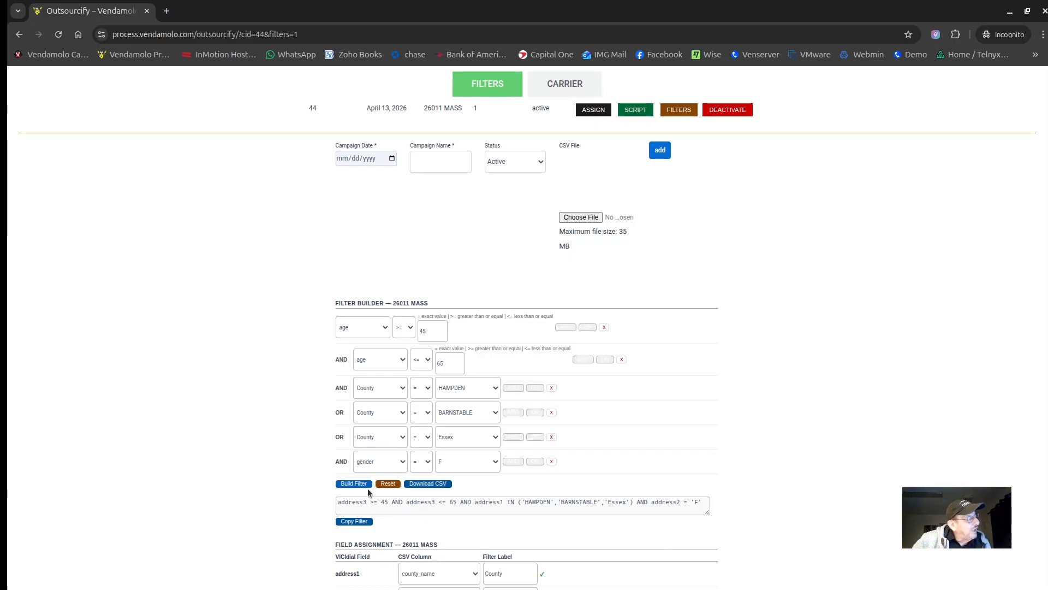
pyautogui.click(353, 522)
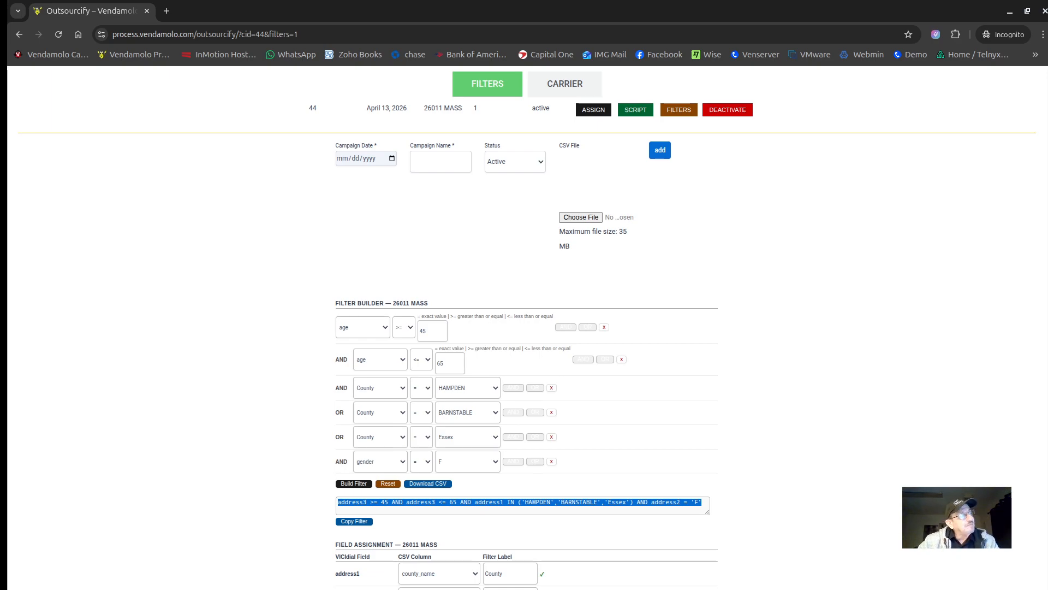
# Step: Choose mass260111.csv as the list file to upload
pyautogui.click(595, 216)
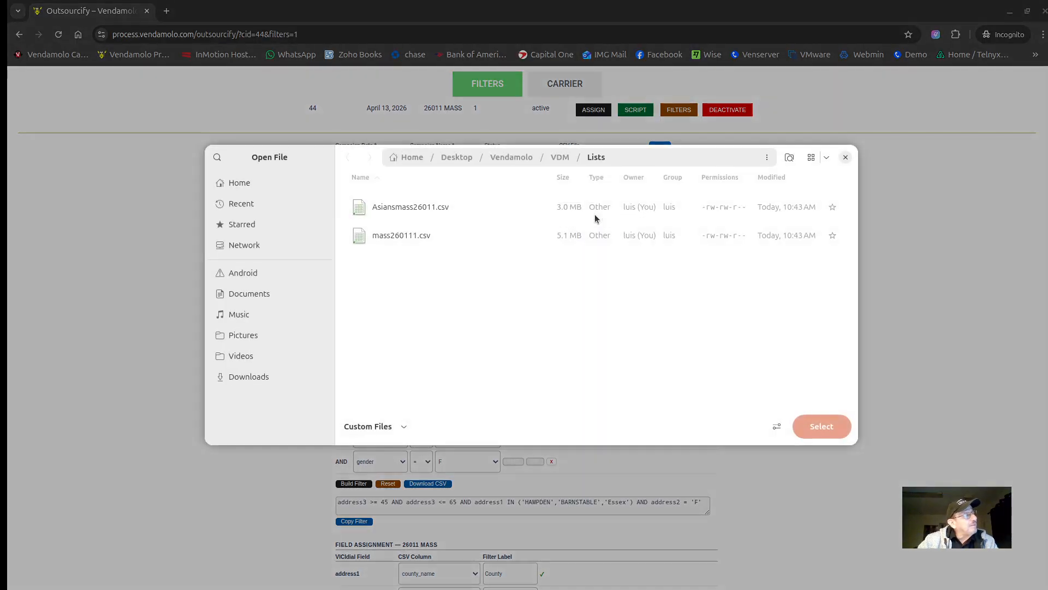
pyautogui.click(417, 240)
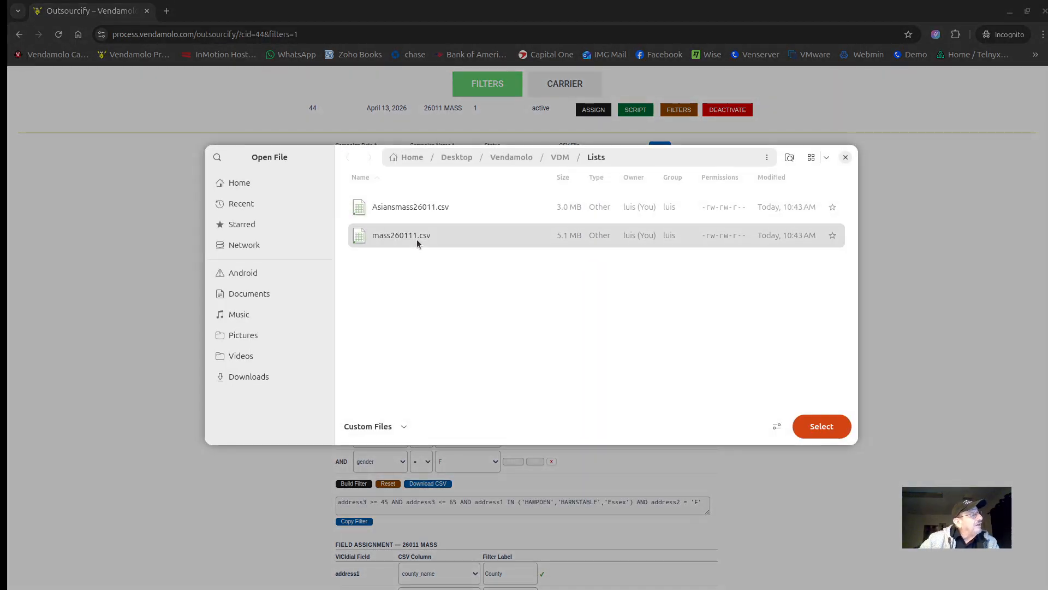
pyautogui.click(827, 430)
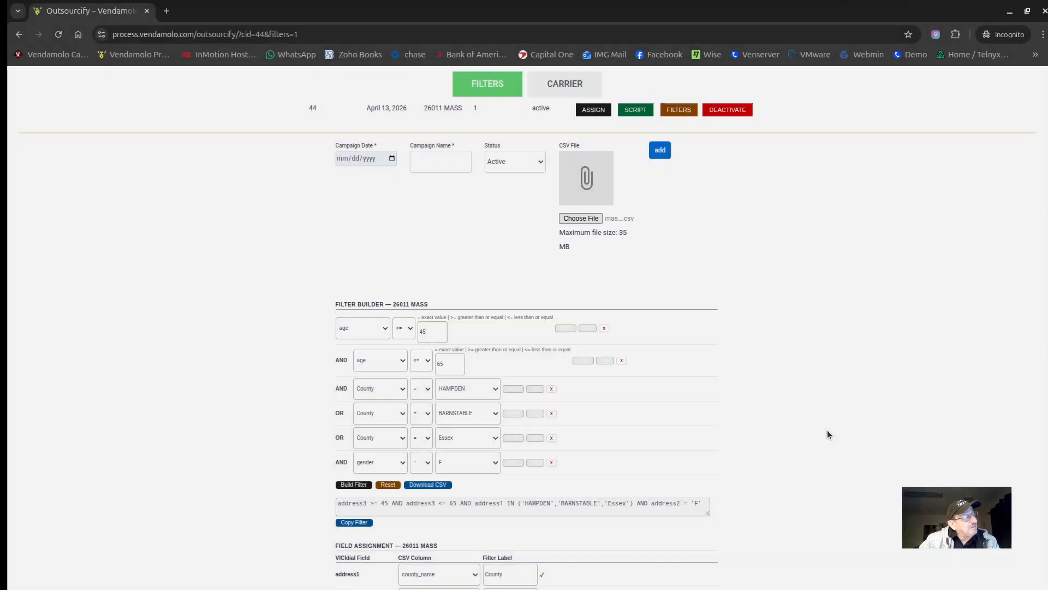
# Step: Create the campaign '260111 mass' dated 04/13/2026
pyautogui.click(424, 163)
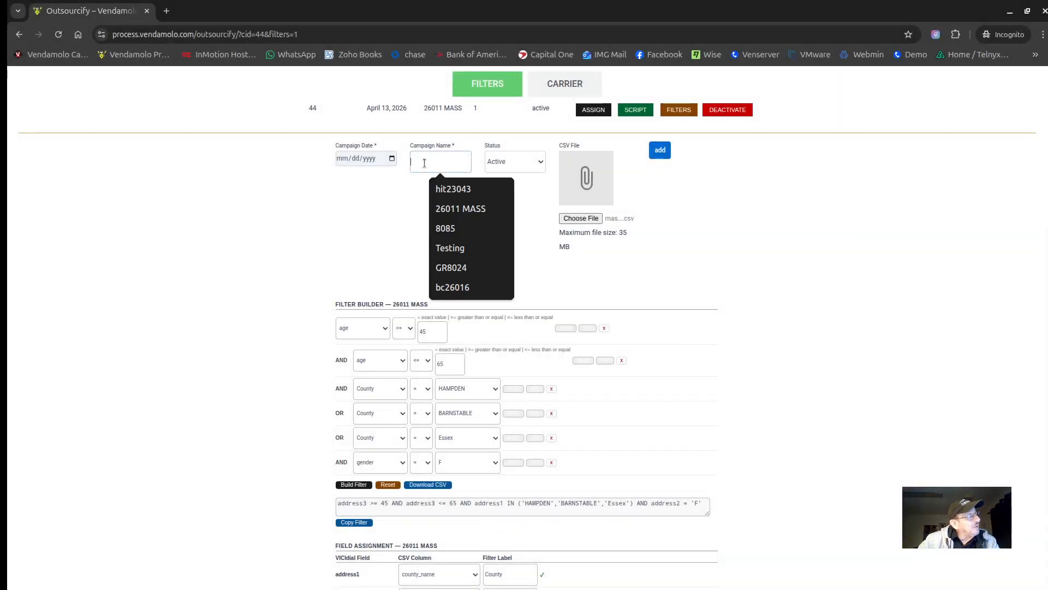
pyautogui.write('26')
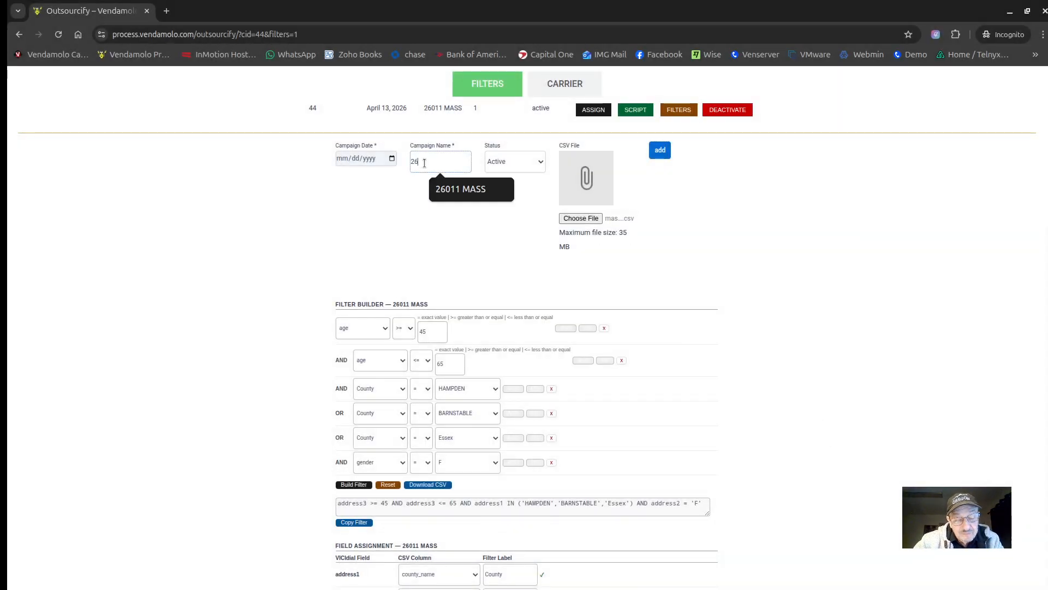
pyautogui.write('0111')
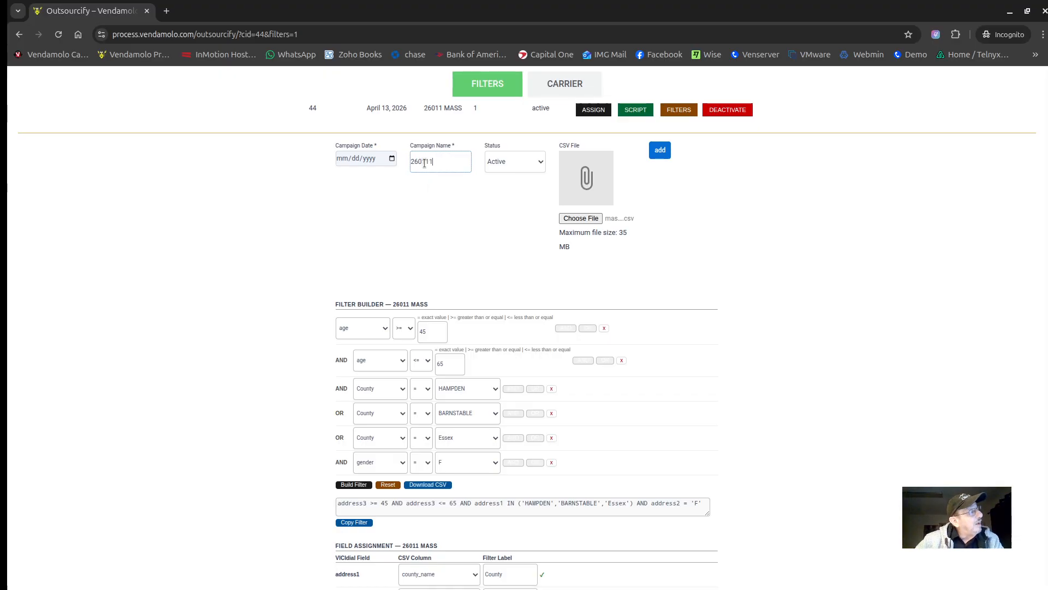
pyautogui.click(392, 158)
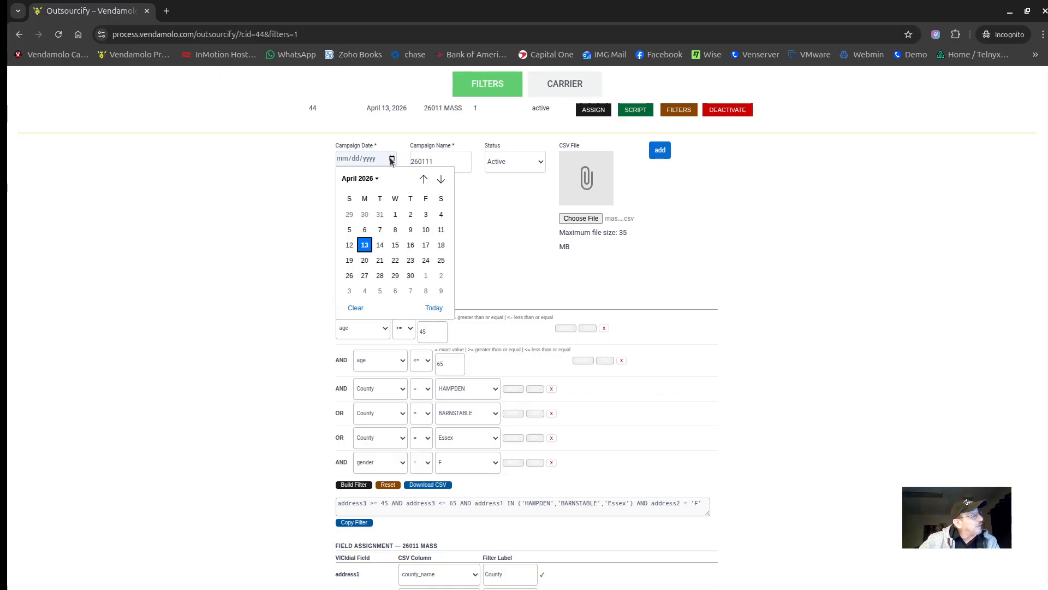
pyautogui.click(365, 244)
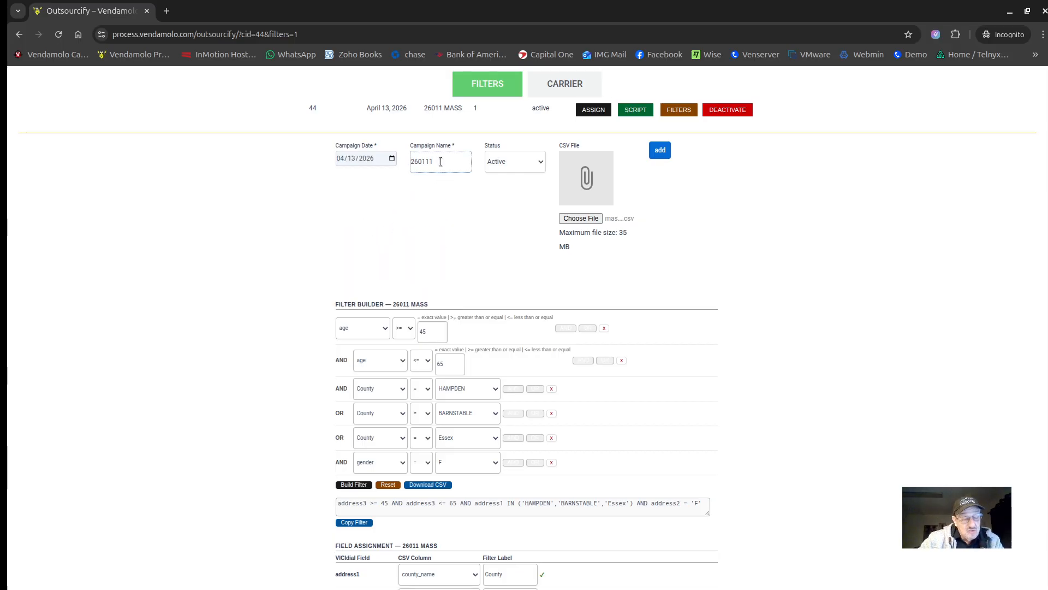
pyautogui.write('mass')
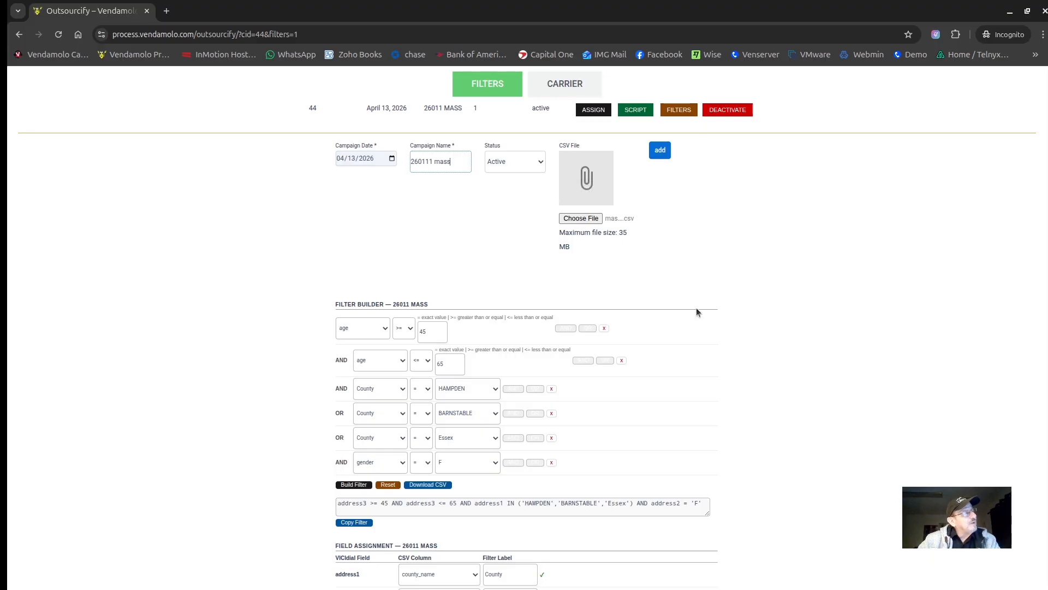
pyautogui.click(657, 154)
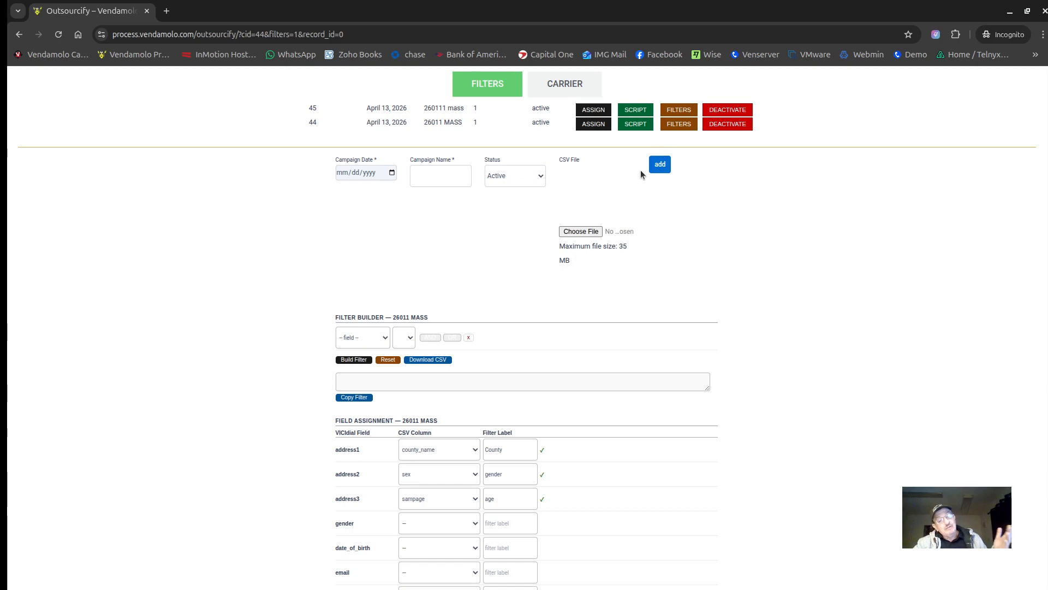
# Step: Map address1 to county_name labelled 'county' and label address2 as gender
pyautogui.click(603, 112)
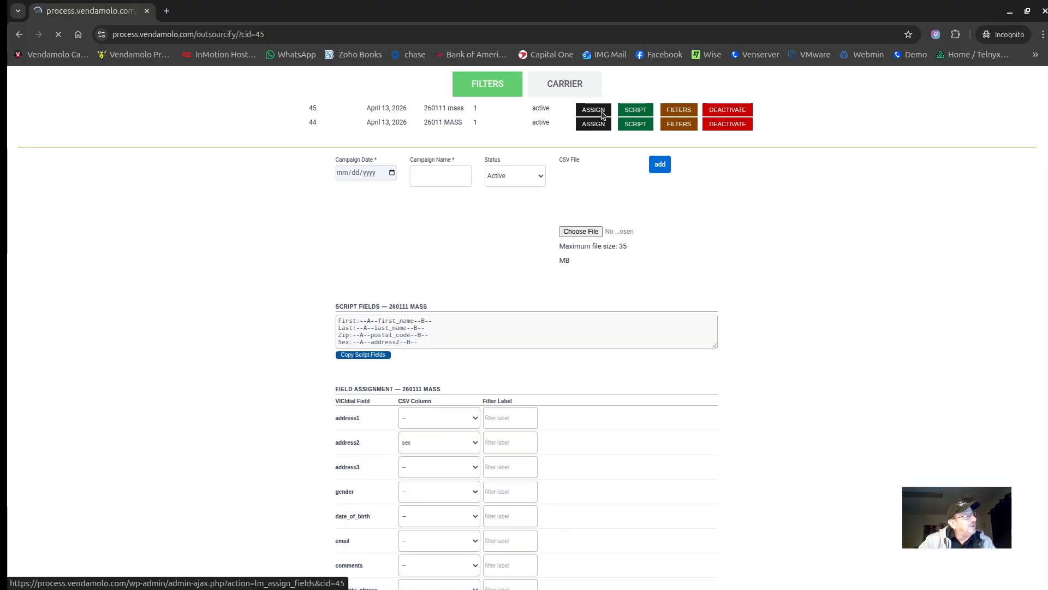
pyautogui.click(472, 419)
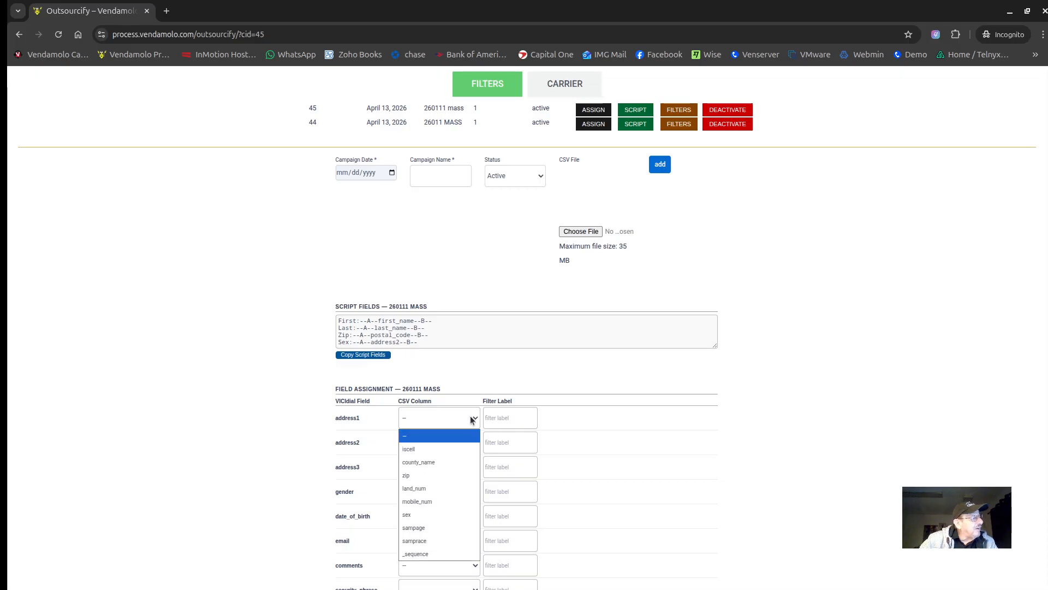
pyautogui.click(451, 463)
pyautogui.click(499, 416)
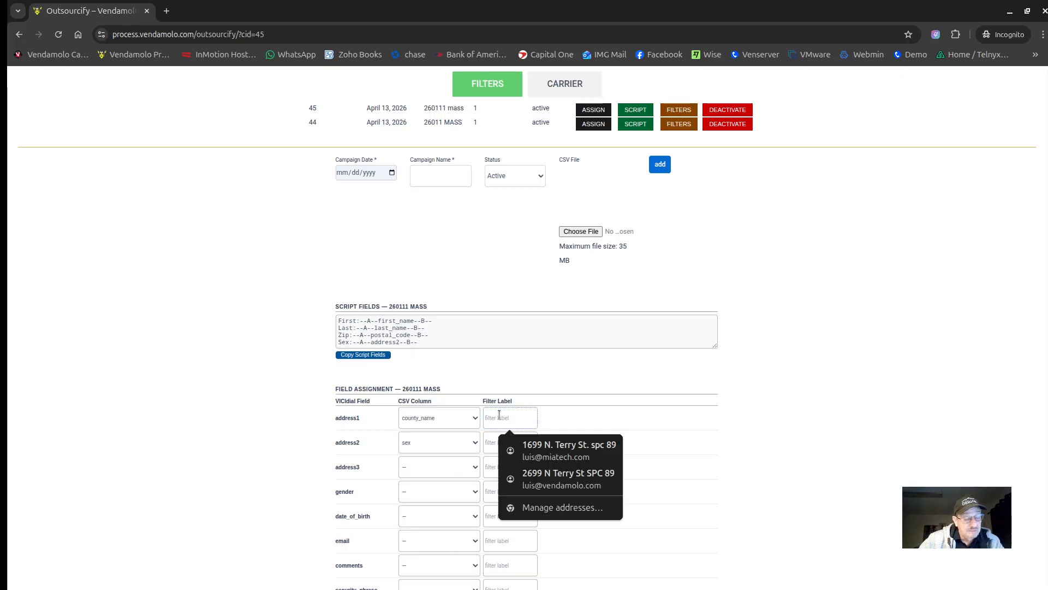
pyautogui.write('count')
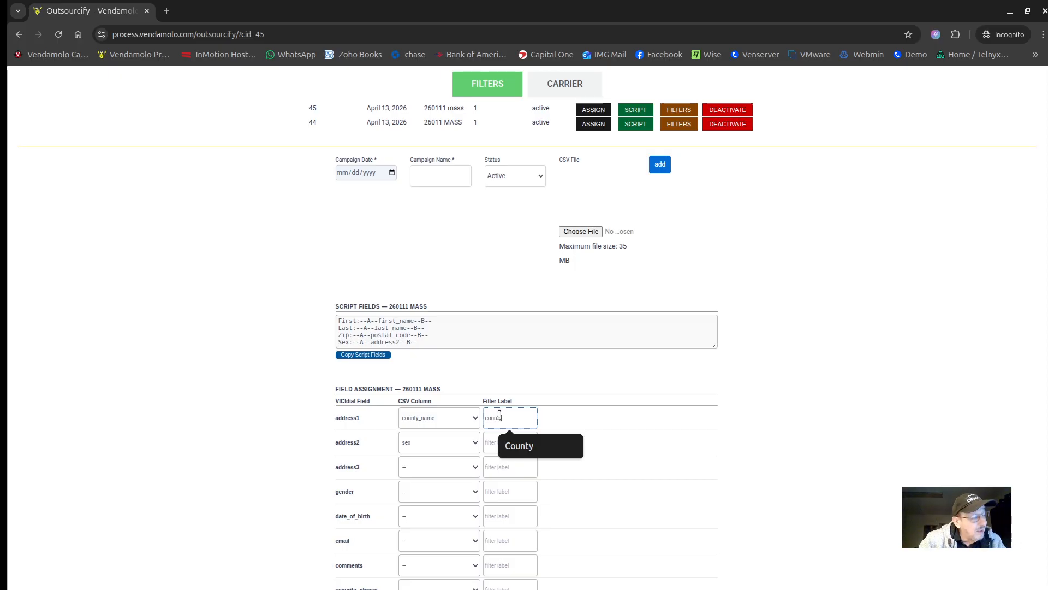
pyautogui.write('y')
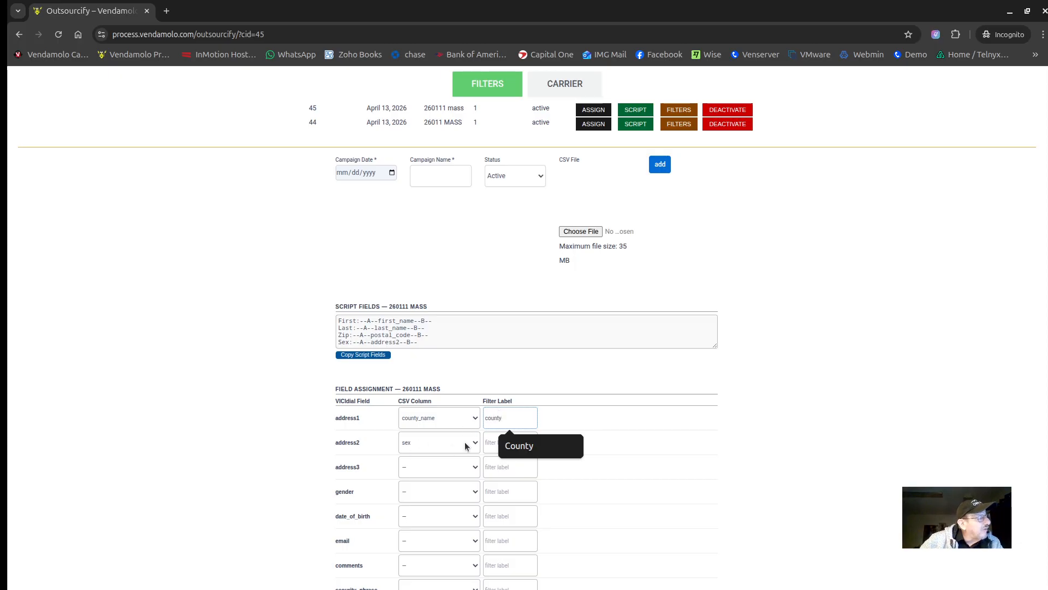
pyautogui.click(494, 445)
pyautogui.write('gender')
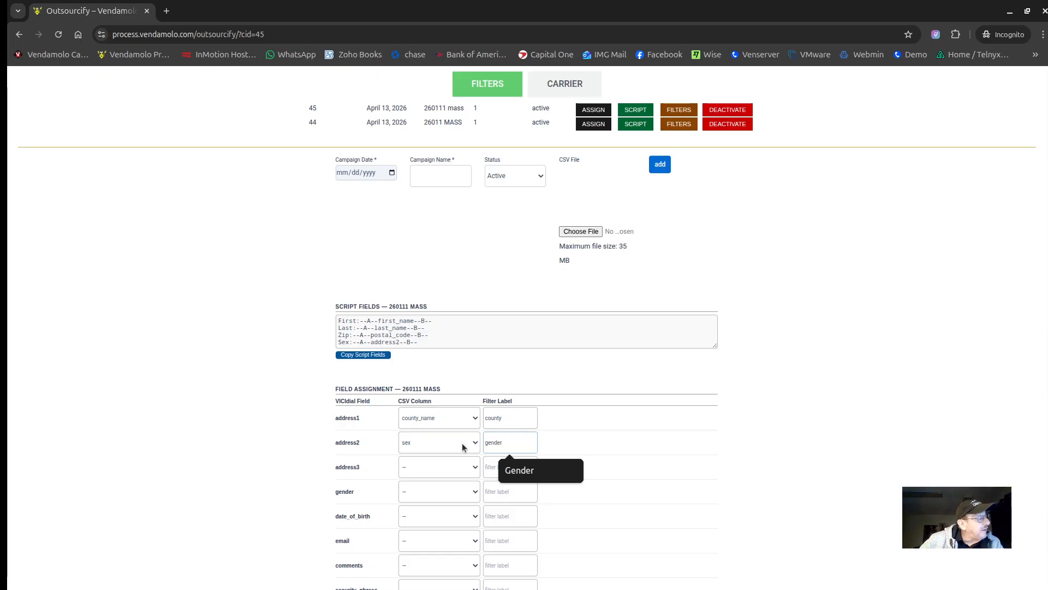
# Step: Map address3 to sampage ('age') and email to samprace ('race'), label postal_code 'zip', and save
pyautogui.click(475, 469)
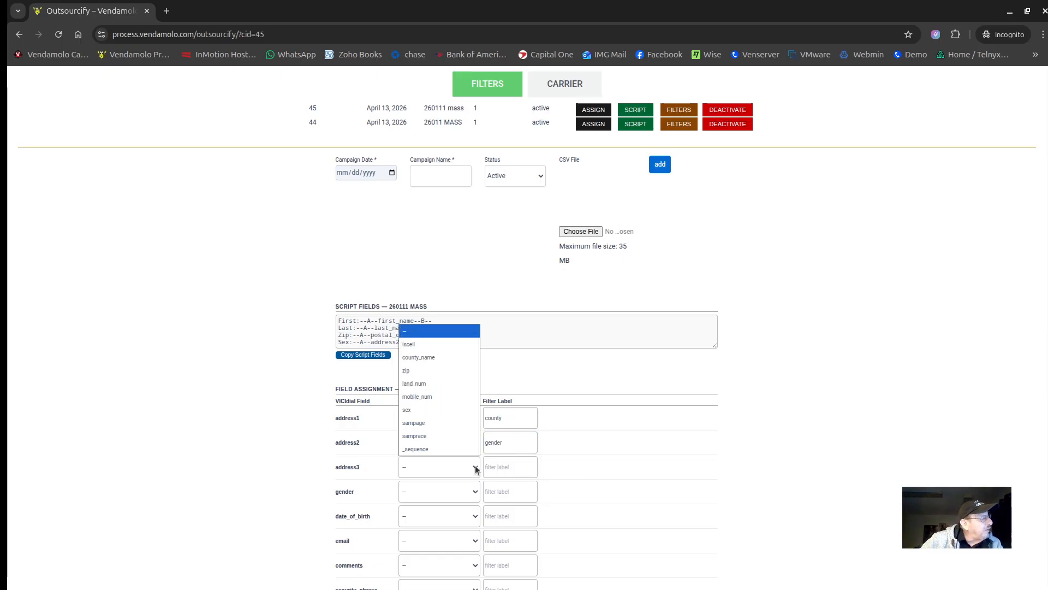
pyautogui.click(405, 424)
pyautogui.click(502, 467)
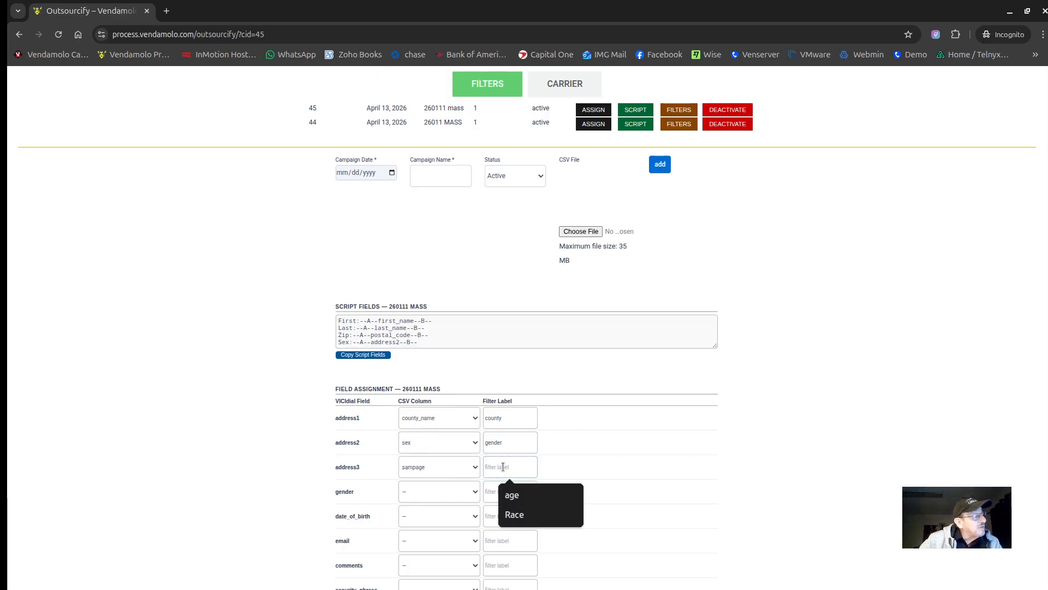
pyautogui.write('age')
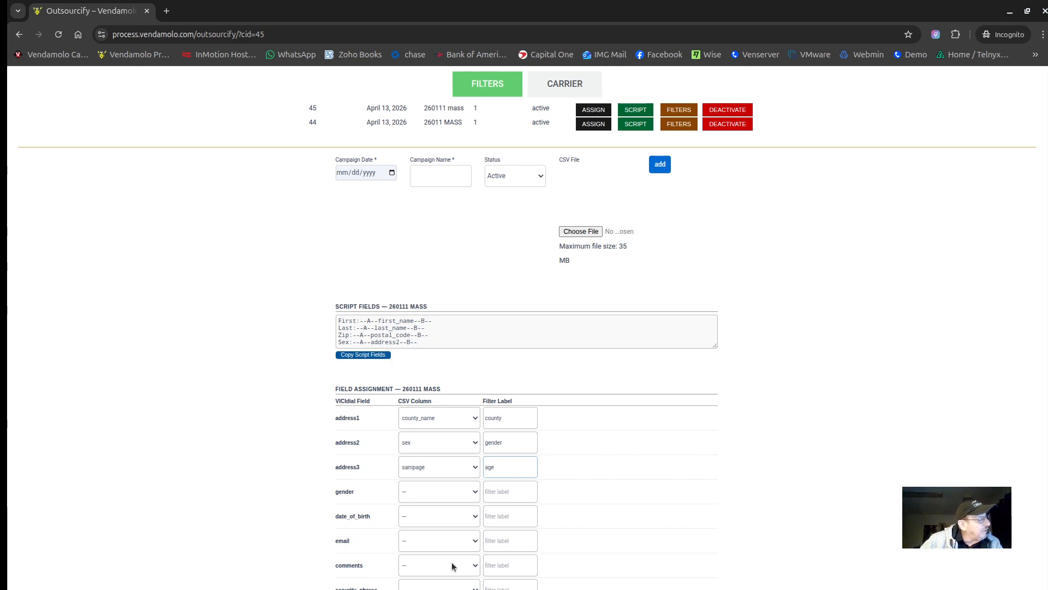
pyautogui.click(454, 532)
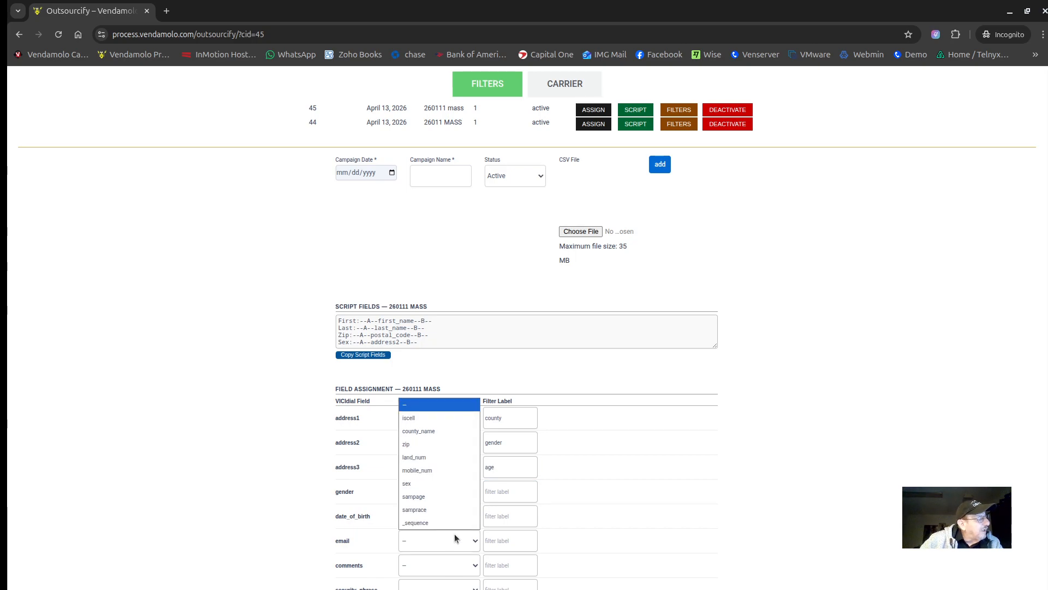
pyautogui.click(425, 510)
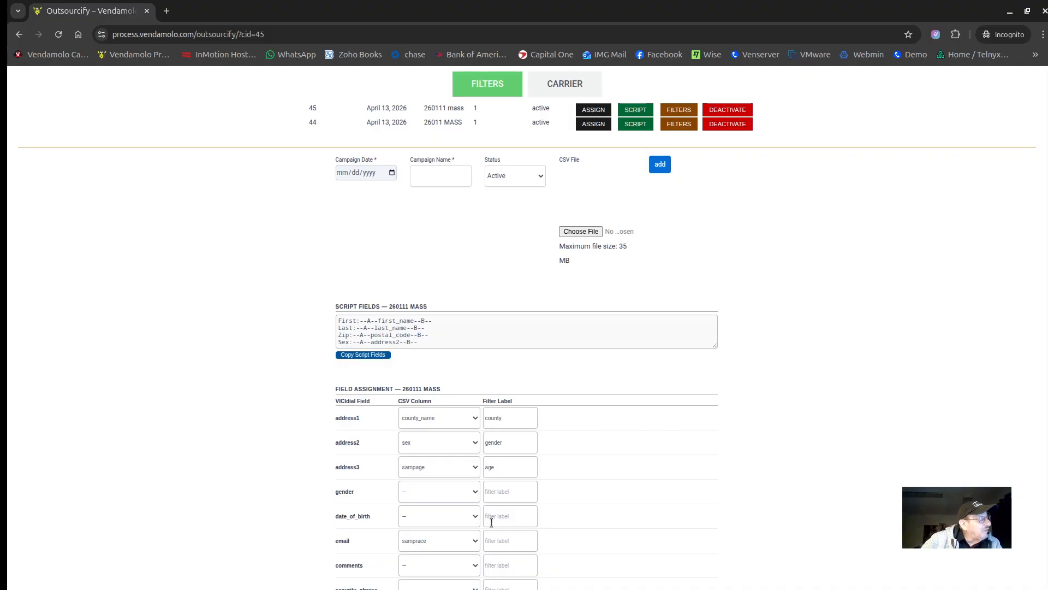
pyautogui.click(506, 544)
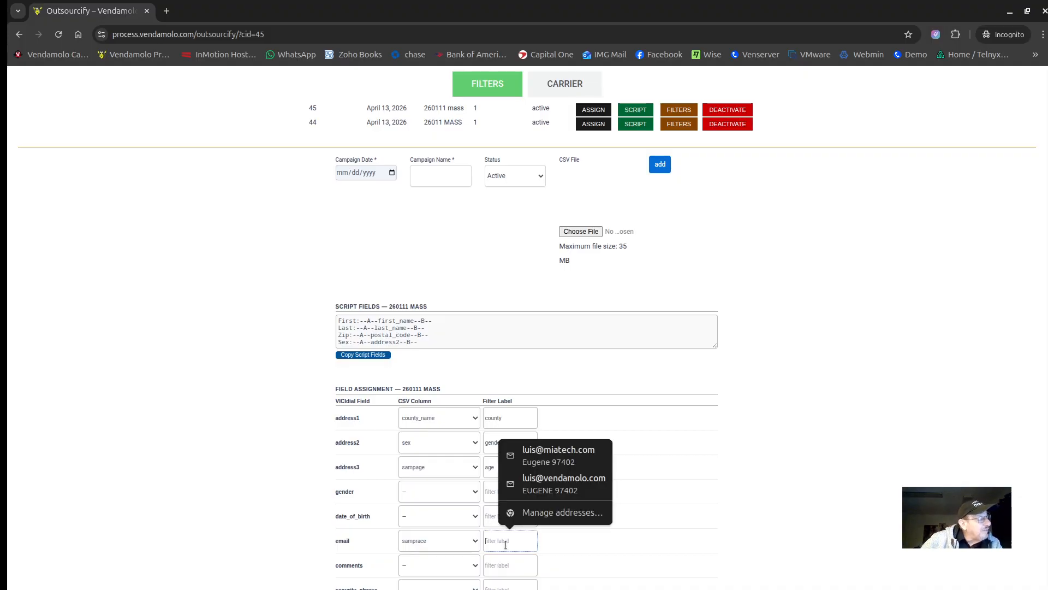
pyautogui.write('race')
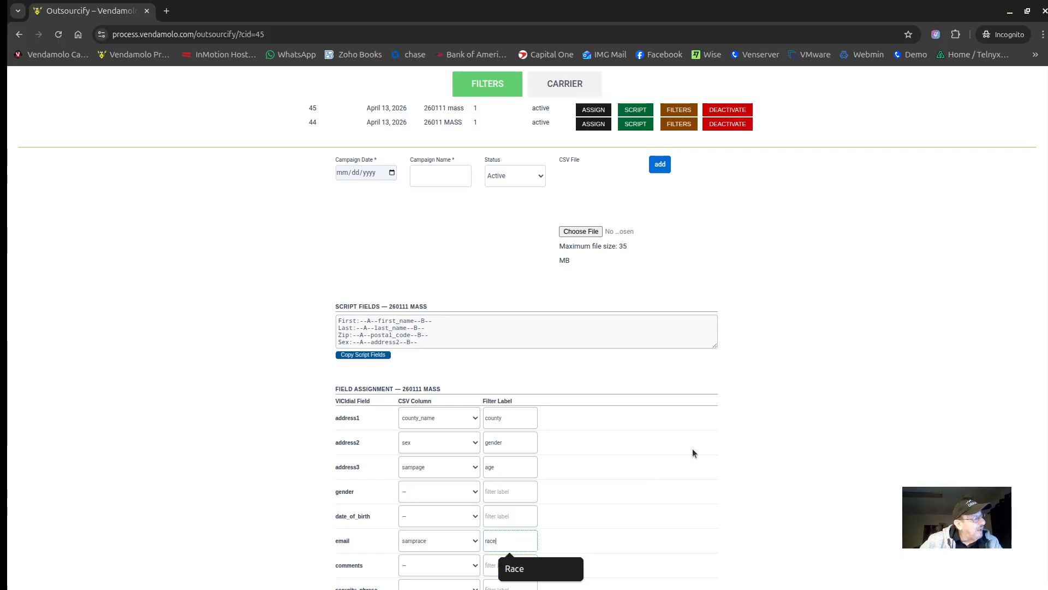
pyautogui.scroll(-2, 710, 447)
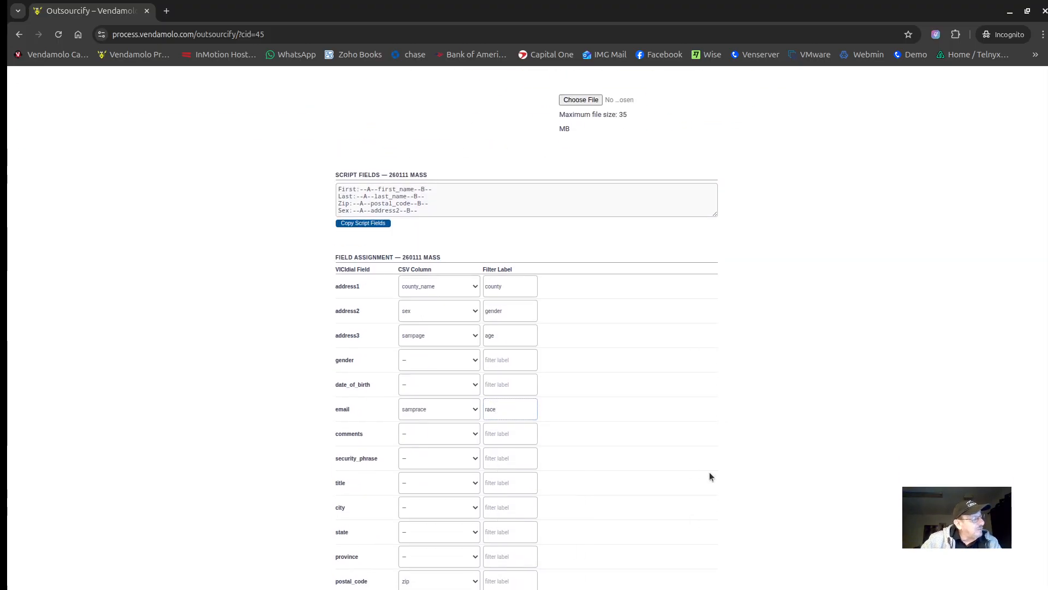
pyautogui.scroll(-2, 709, 472)
pyautogui.click(496, 459)
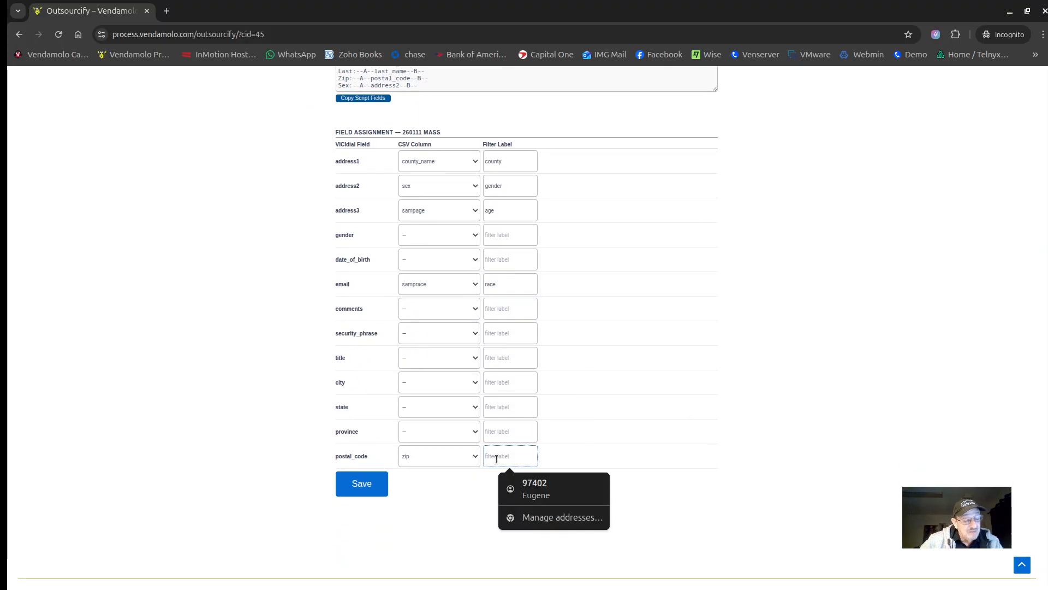
pyautogui.write('zip')
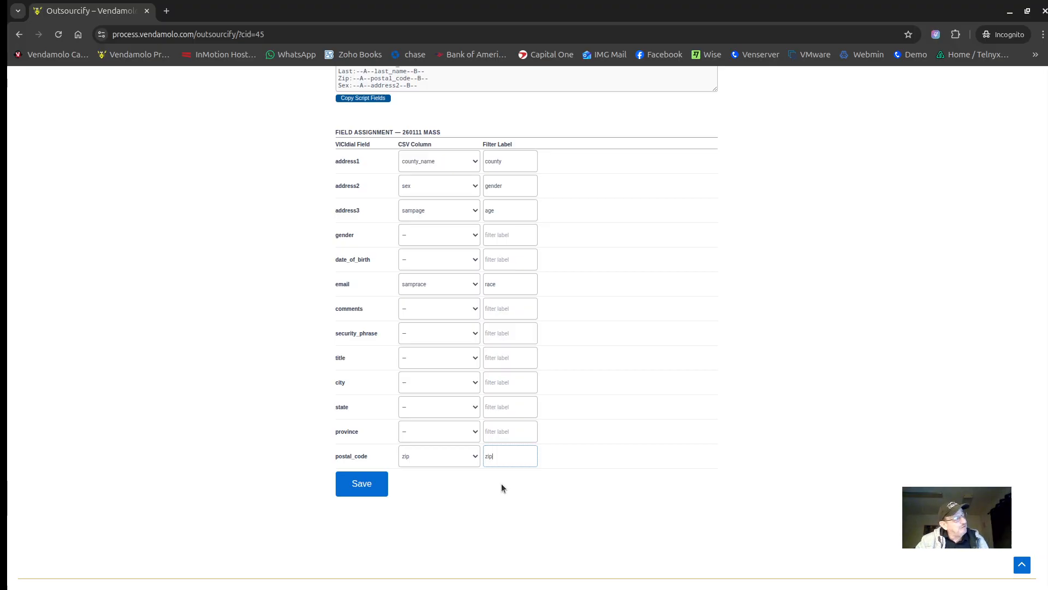
pyautogui.click(362, 484)
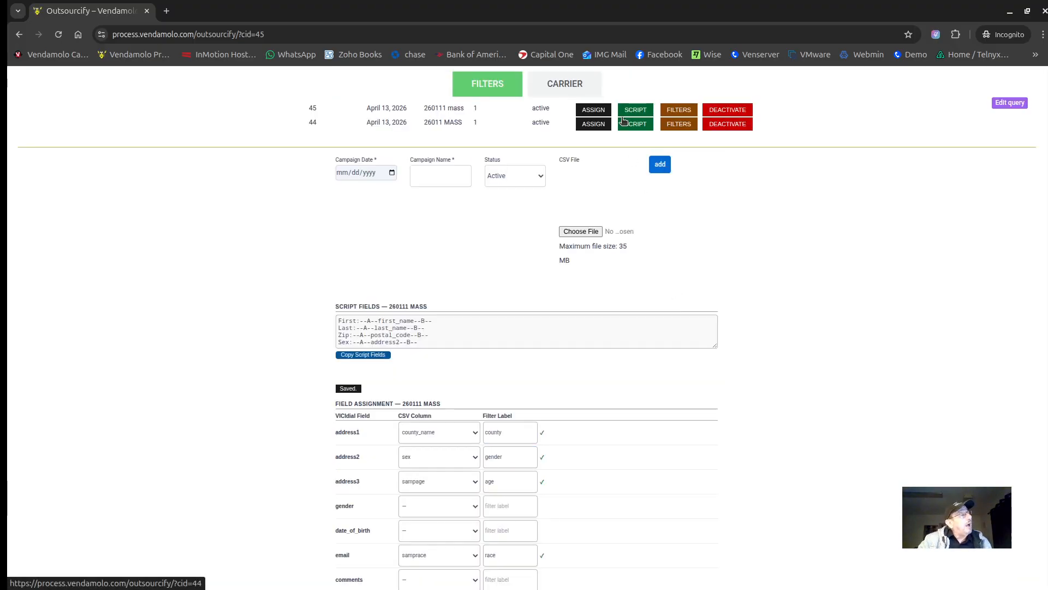
# Step: Reload the 260111 mass script fields and copy all the script field lines
pyautogui.click(632, 109)
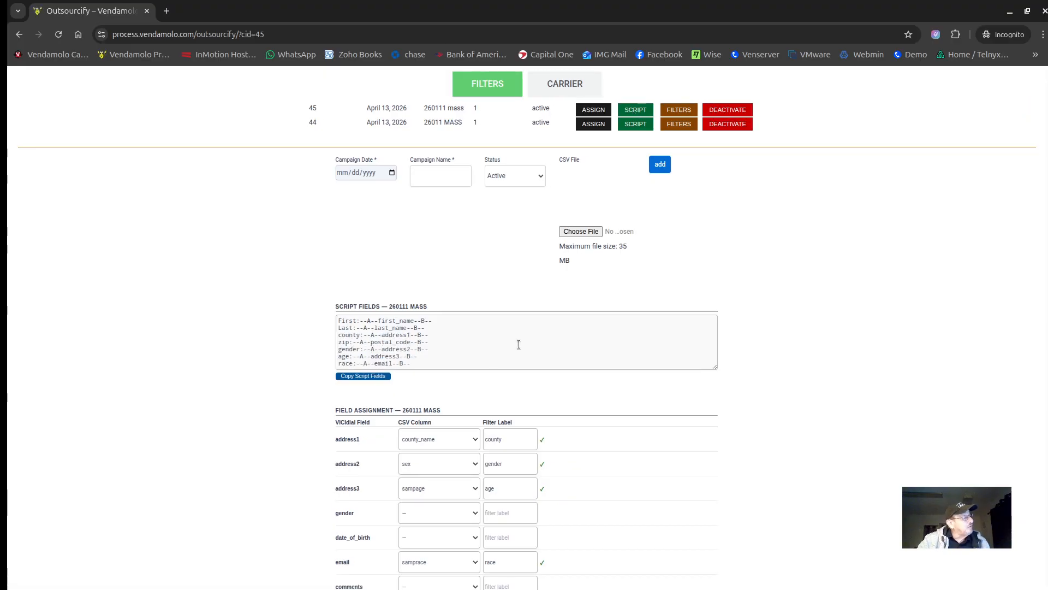
pyautogui.click(369, 376)
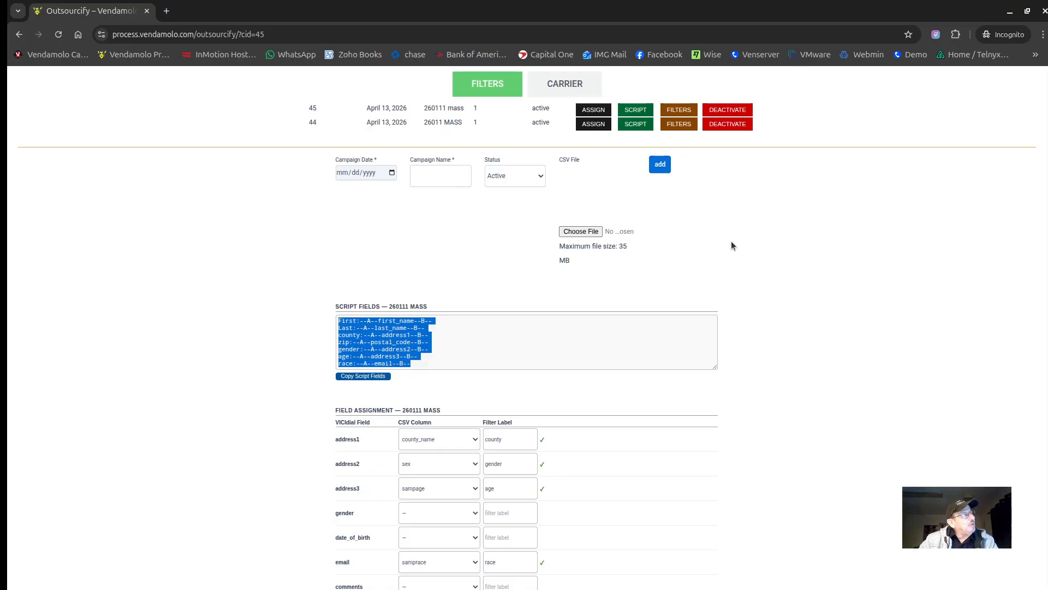
# Step: In the 260111 mass filter builder, set the first condition to race = African-American
pyautogui.click(683, 113)
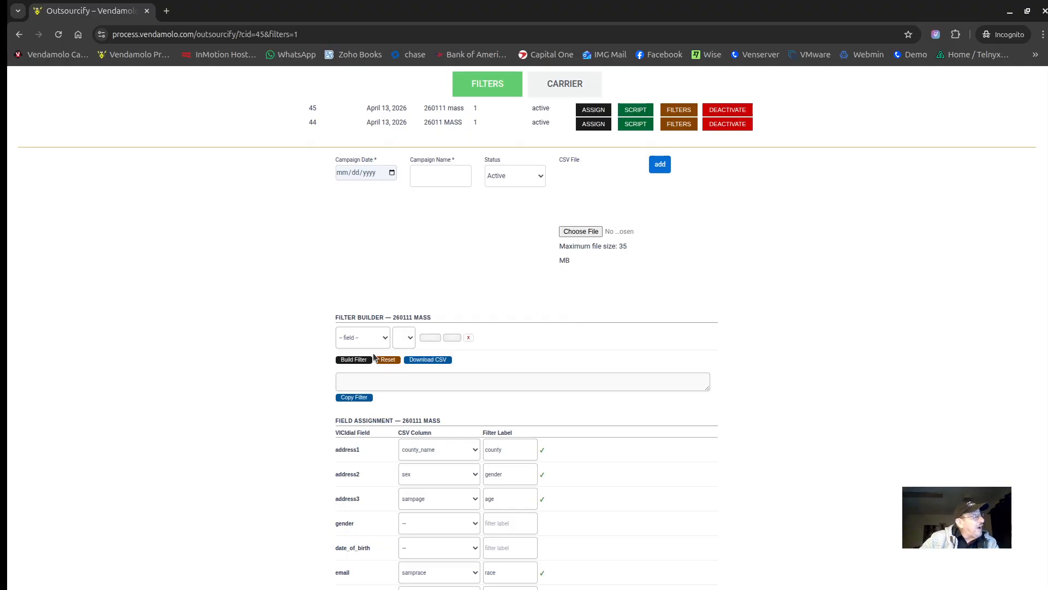
pyautogui.click(388, 338)
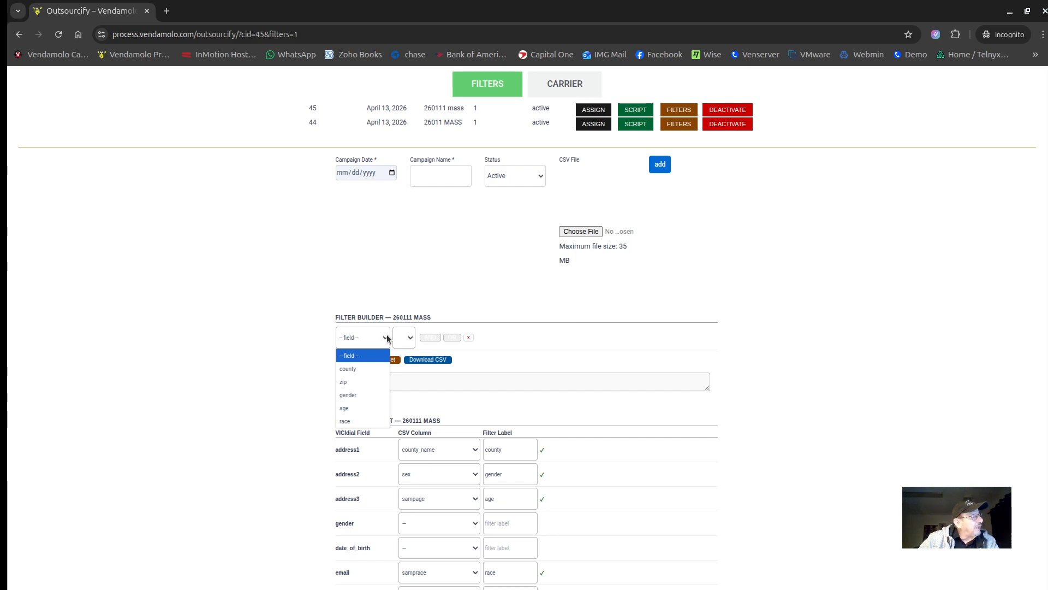
pyautogui.click(372, 420)
pyautogui.click(476, 338)
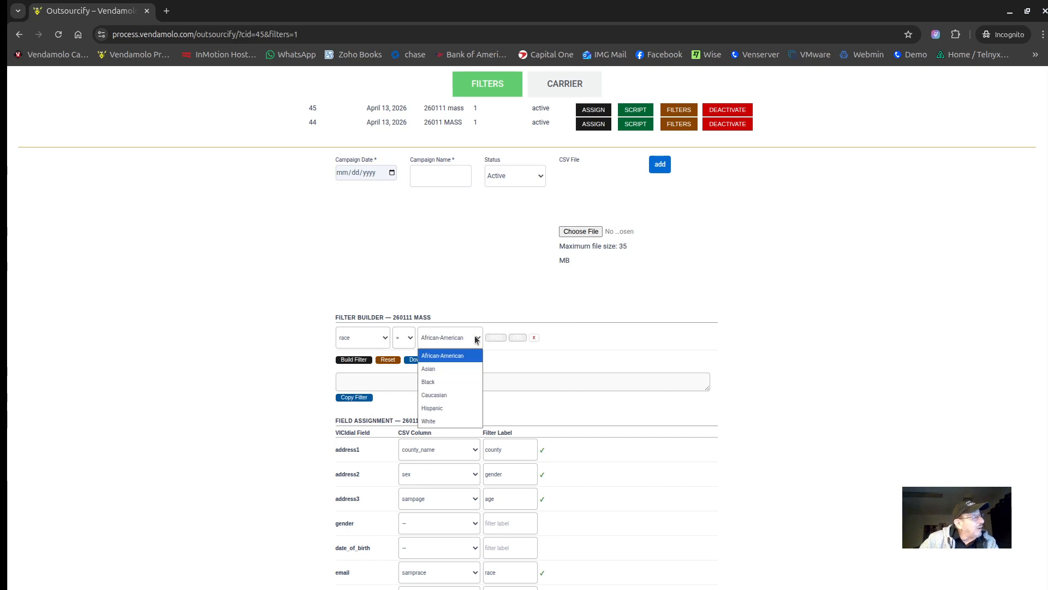
pyautogui.click(476, 339)
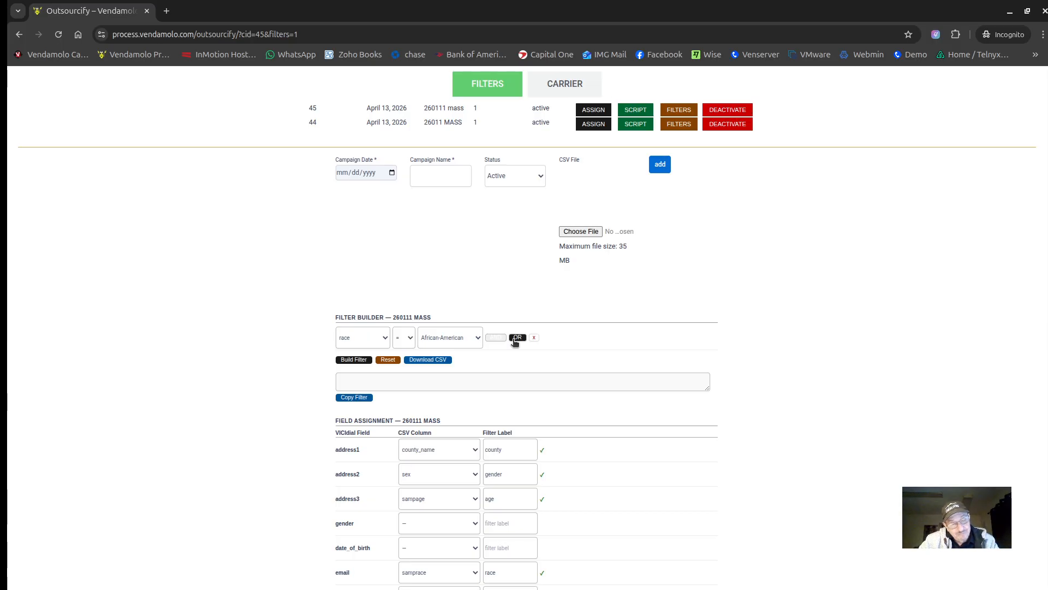
# Step: Add an OR condition race = Caucasian, followed by a new AND row
pyautogui.click(516, 338)
pyautogui.click(402, 367)
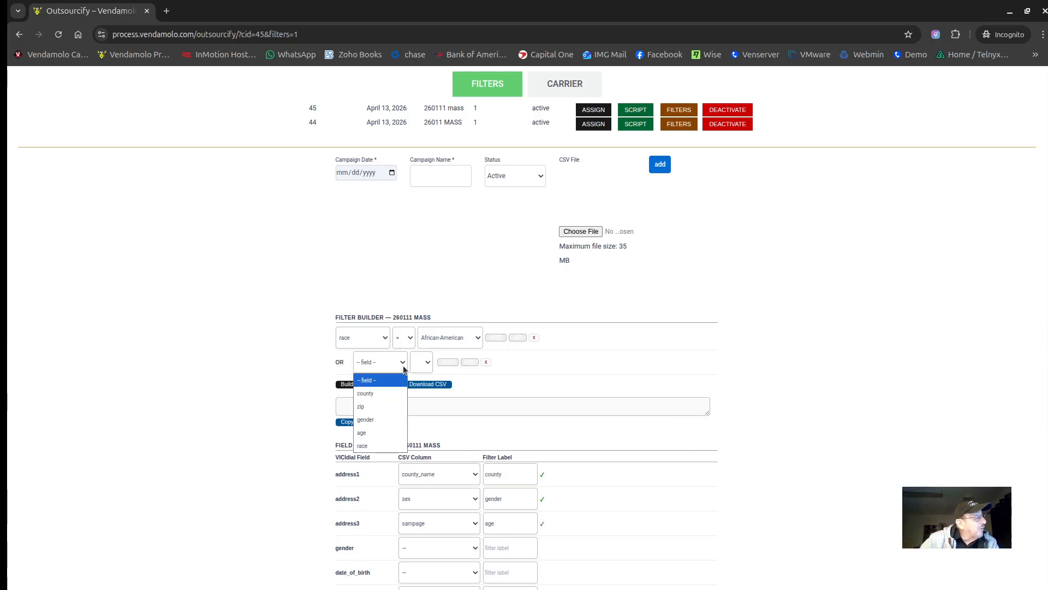
pyautogui.click(374, 444)
pyautogui.click(490, 362)
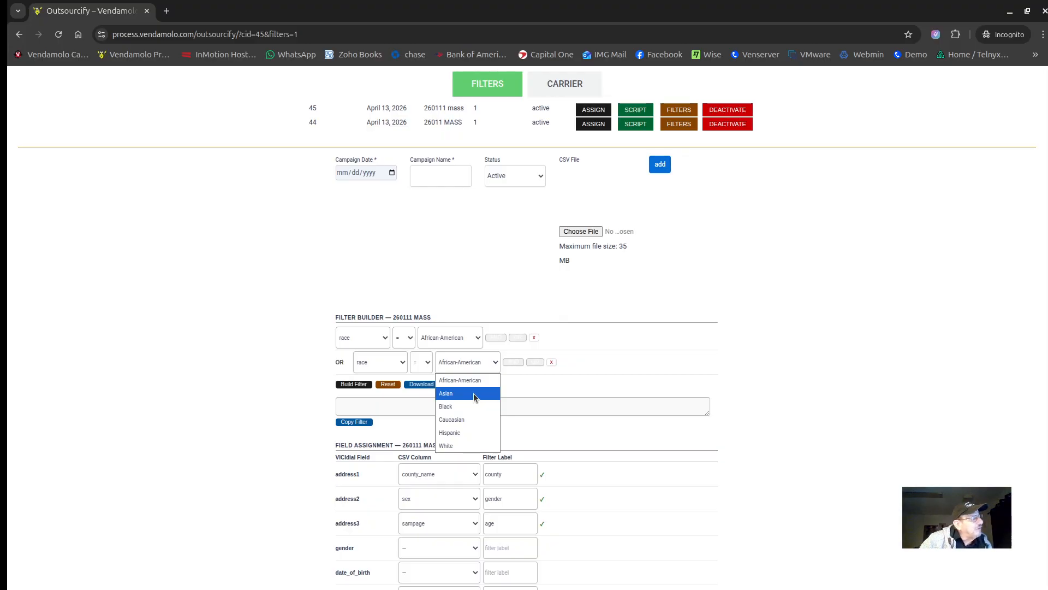
pyautogui.click(473, 419)
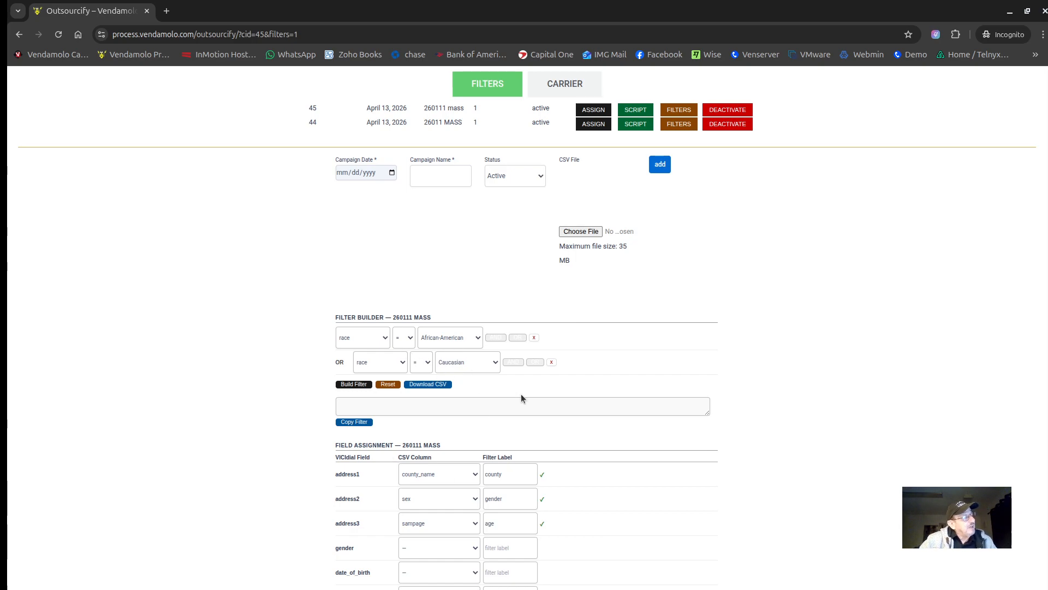
pyautogui.click(515, 365)
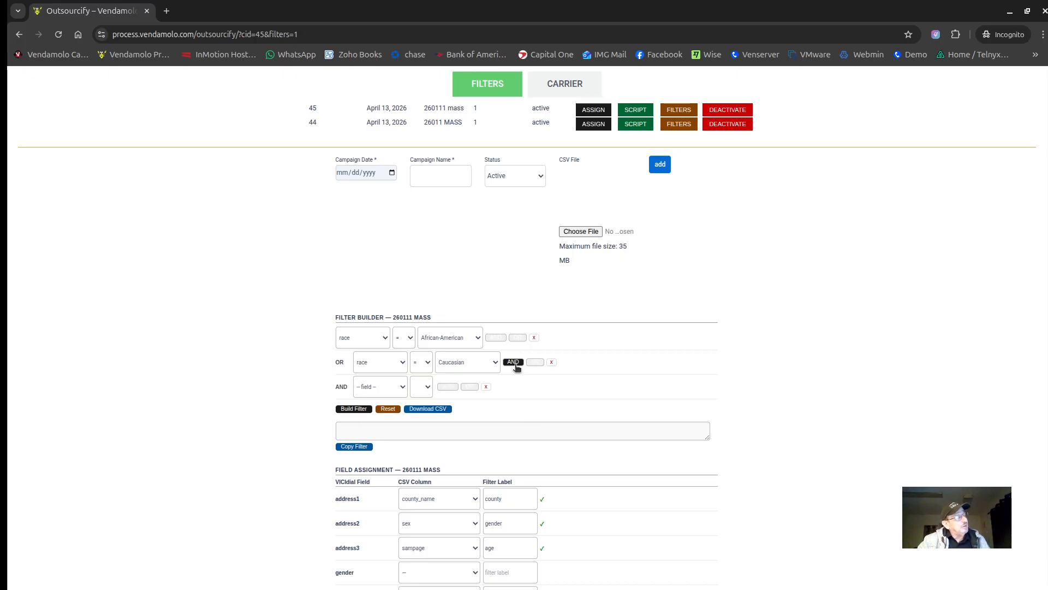
# Step: Set the AND condition to county = BARNSTABLE with an OR condition county = Suffolk
pyautogui.click(399, 388)
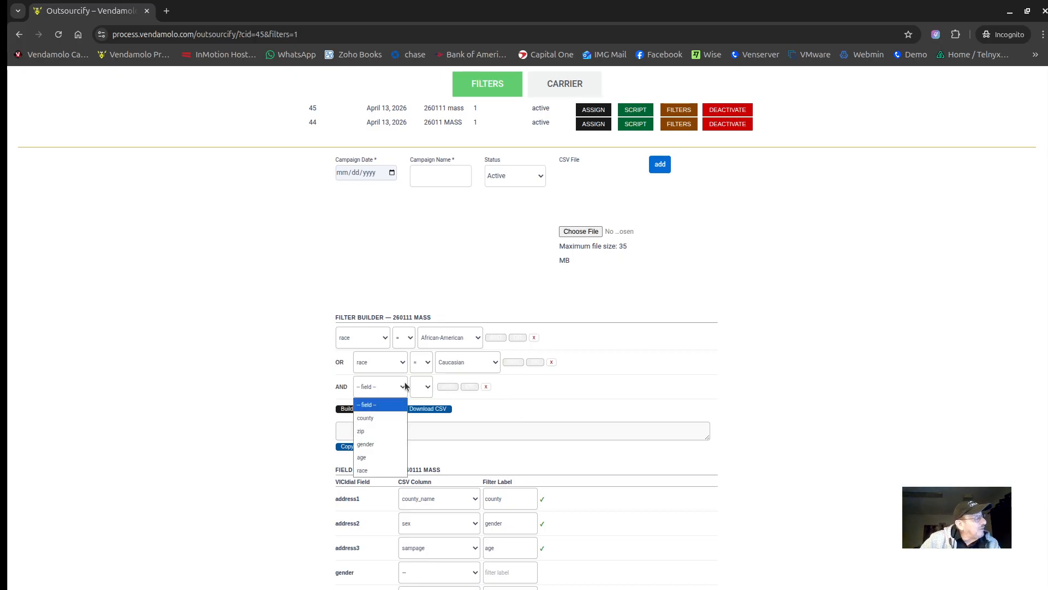
pyautogui.click(379, 418)
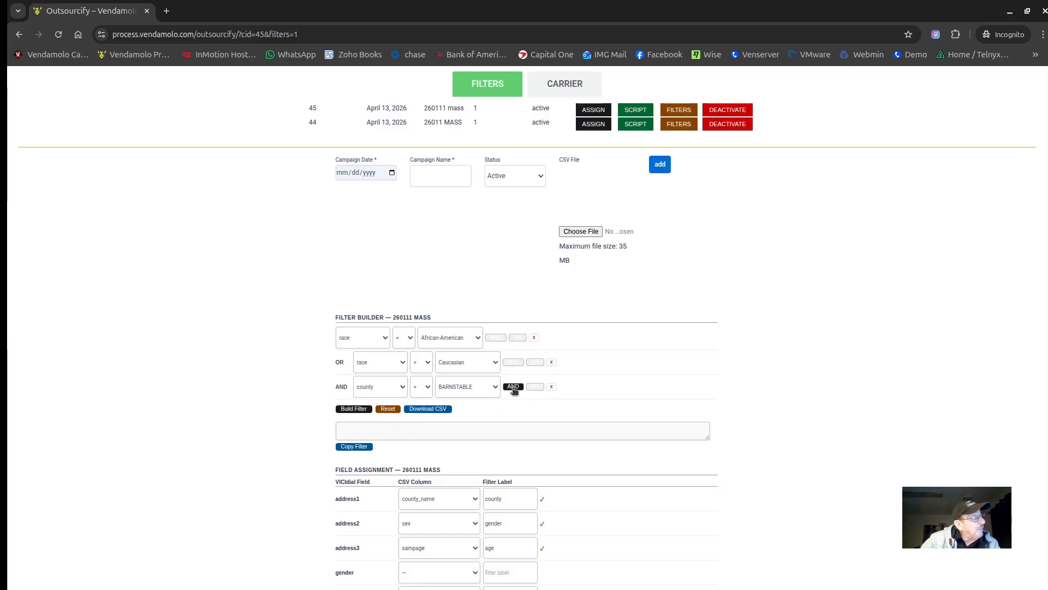
pyautogui.click(533, 387)
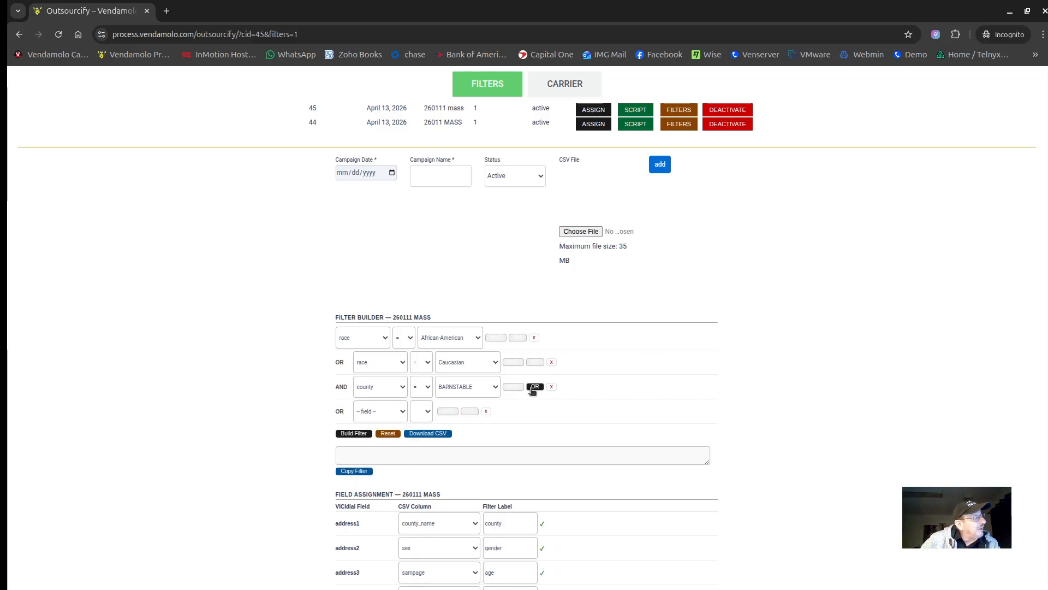
pyautogui.click(402, 415)
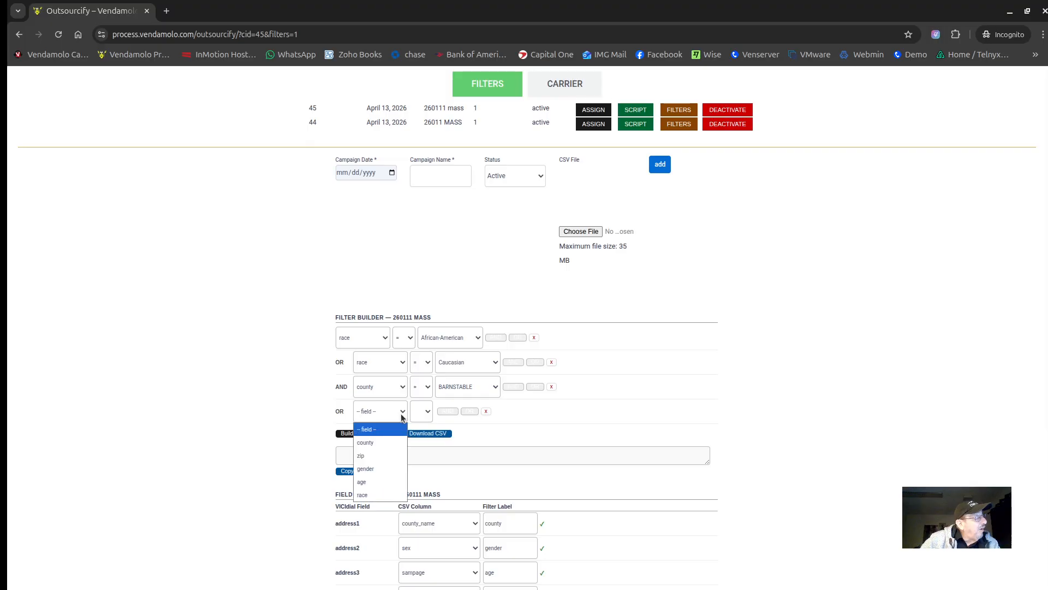
pyautogui.click(391, 443)
pyautogui.click(490, 410)
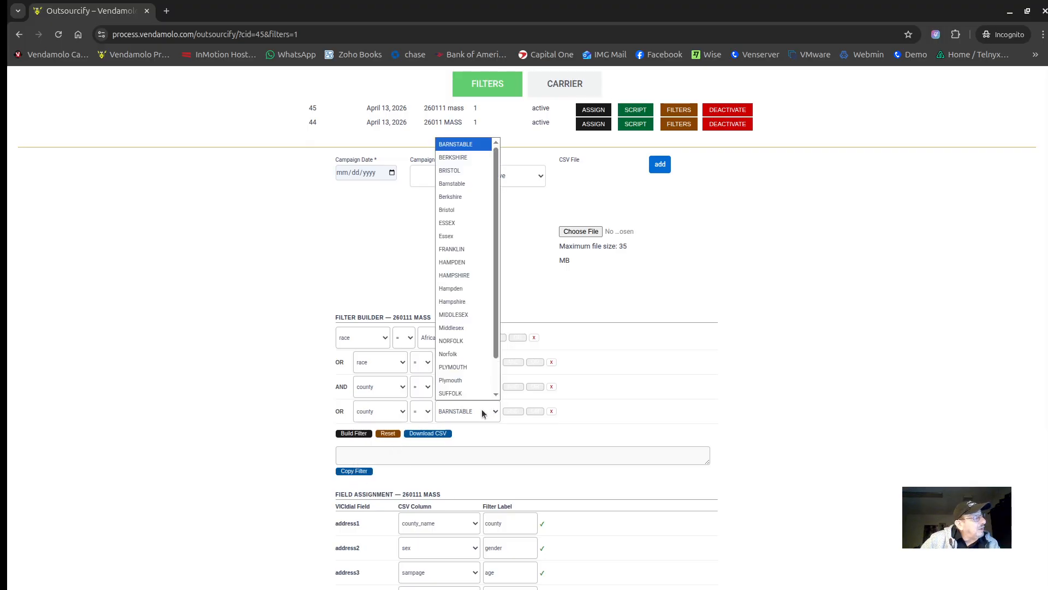
pyautogui.scroll(-2, 472, 404)
pyautogui.click(471, 394)
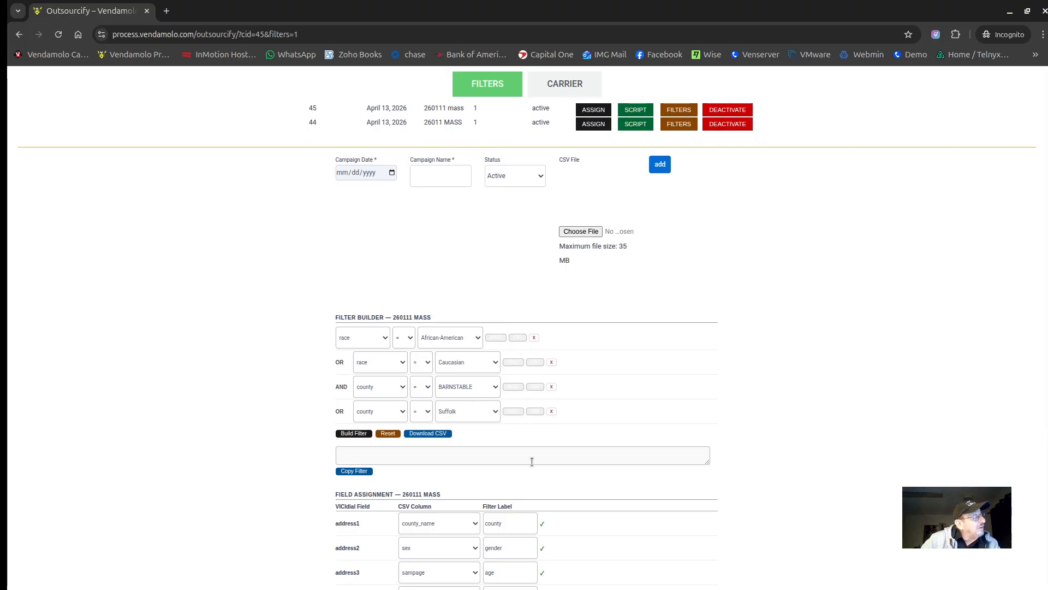
# Step: Add a final AND condition of gender = M
pyautogui.click(514, 411)
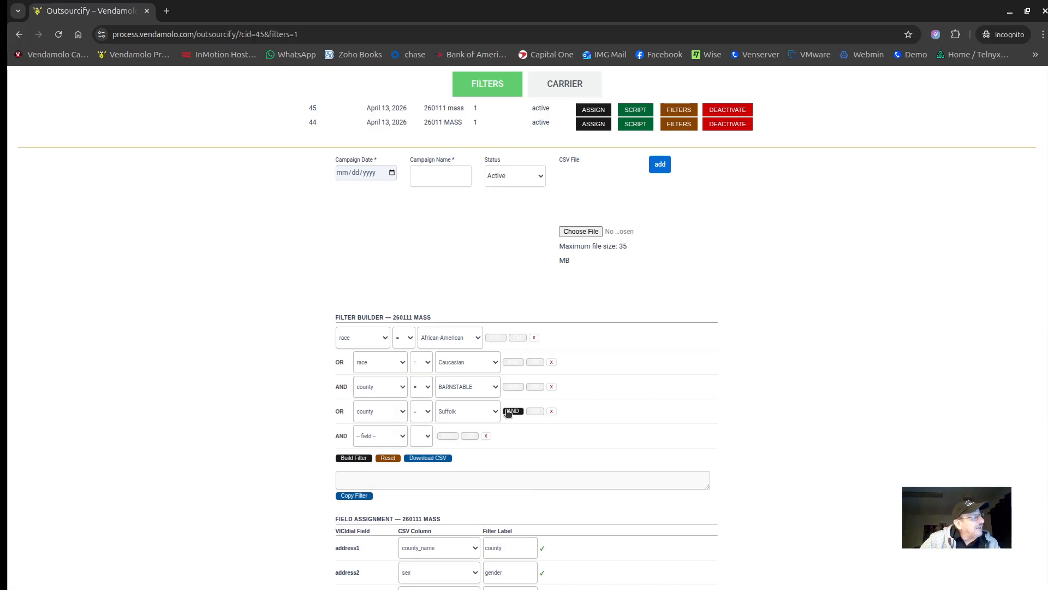
pyautogui.click(405, 440)
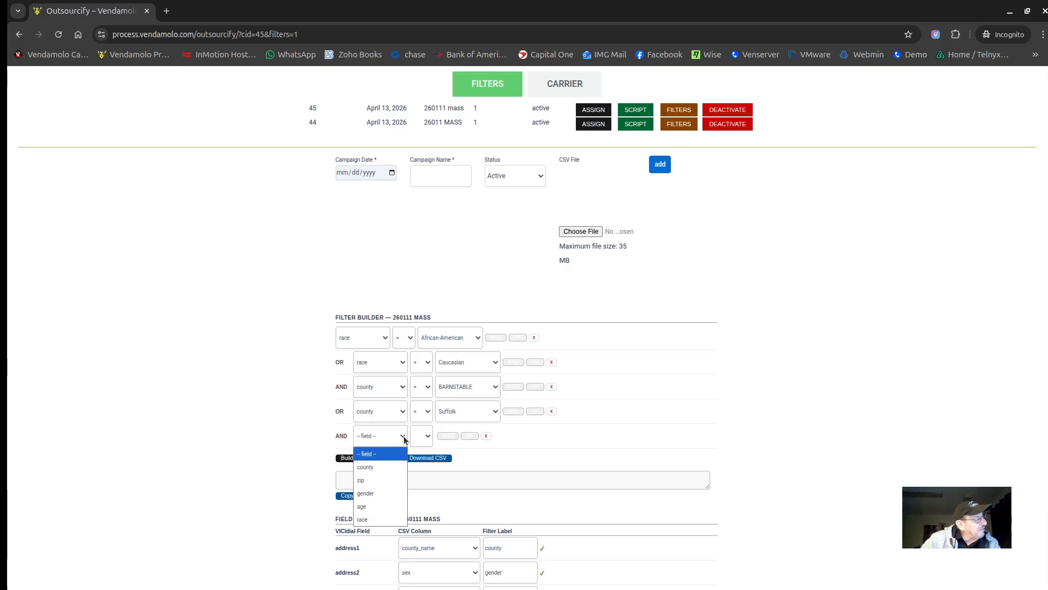
pyautogui.click(383, 493)
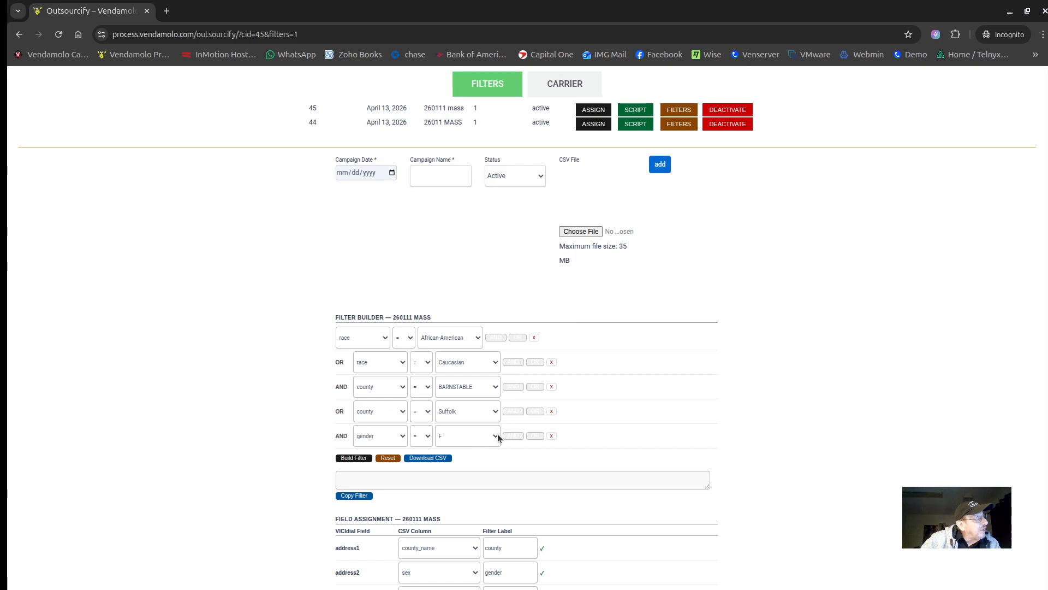
pyautogui.click(497, 435)
pyautogui.click(462, 468)
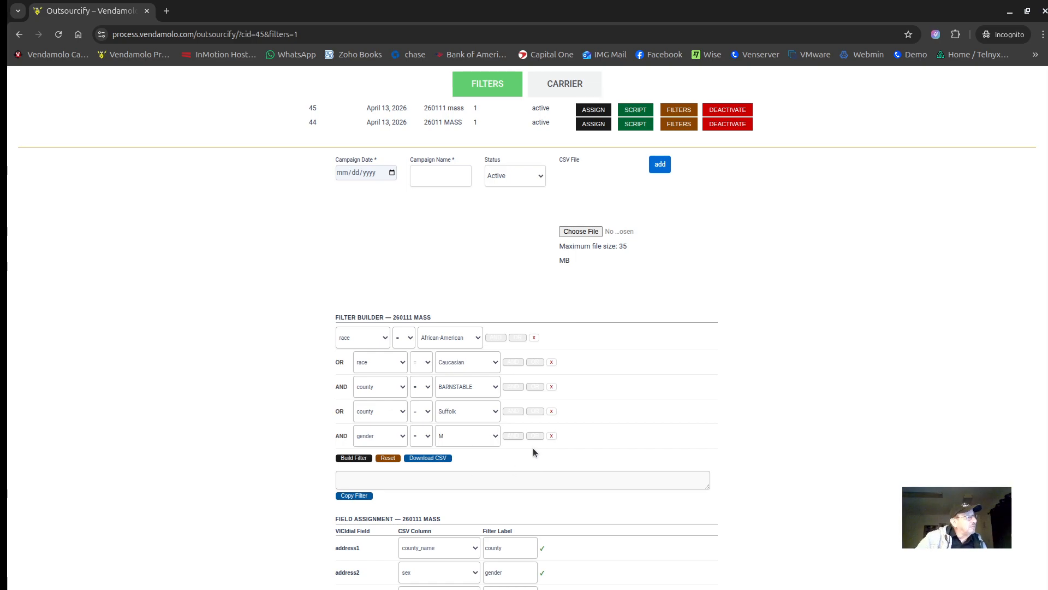
# Step: Build the filter for African-American/Caucasian, BARNSTABLE/Suffolk and gender M, then copy it
pyautogui.click(355, 458)
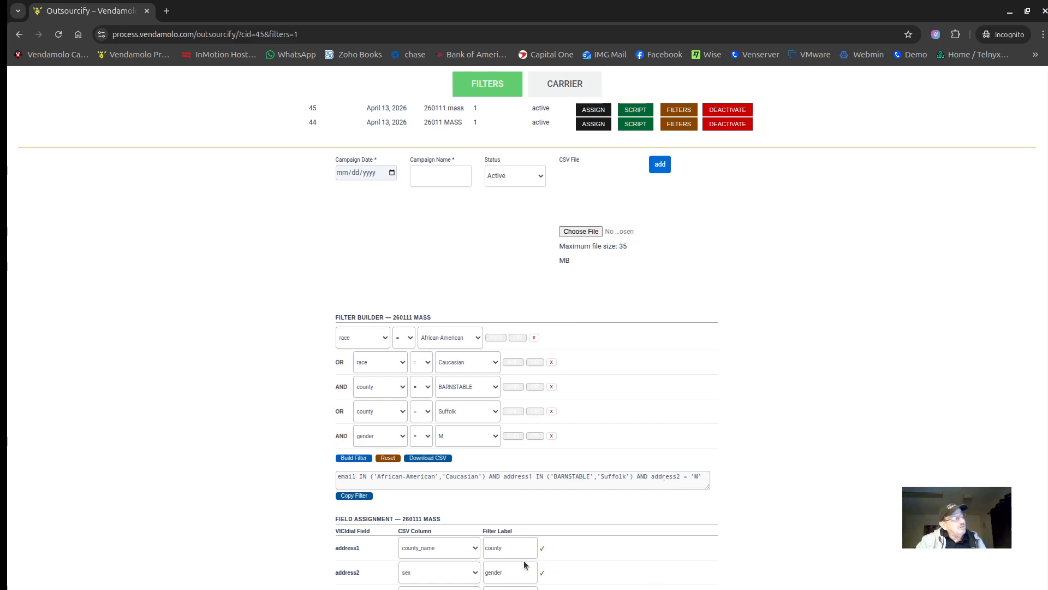
pyautogui.click(354, 496)
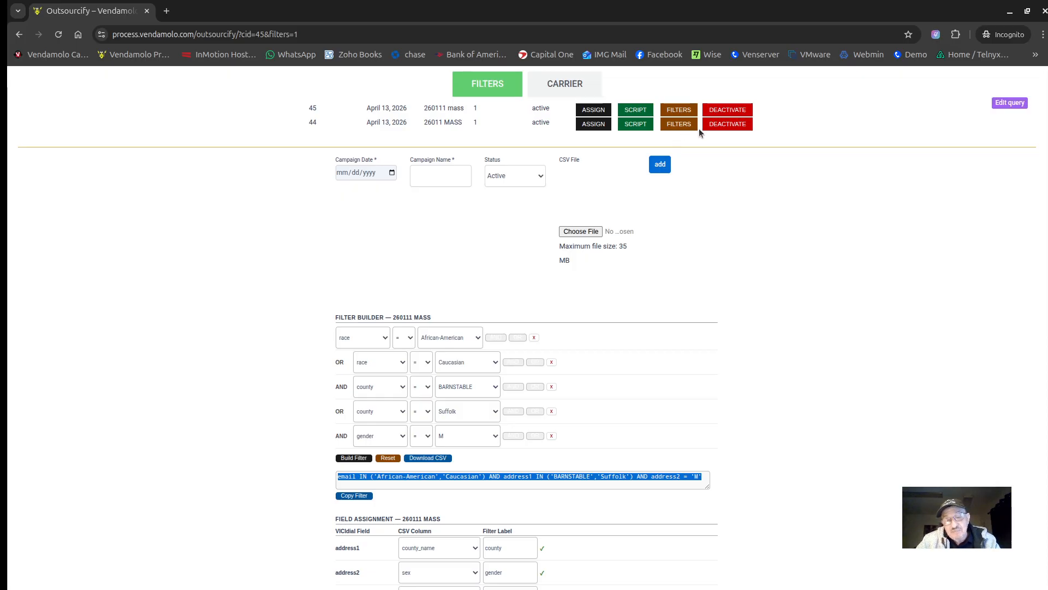
# Step: Deactivate the old 26011 MASS campaign in row 44, confirming with the DEACTIVATE prompt
pyautogui.click(719, 127)
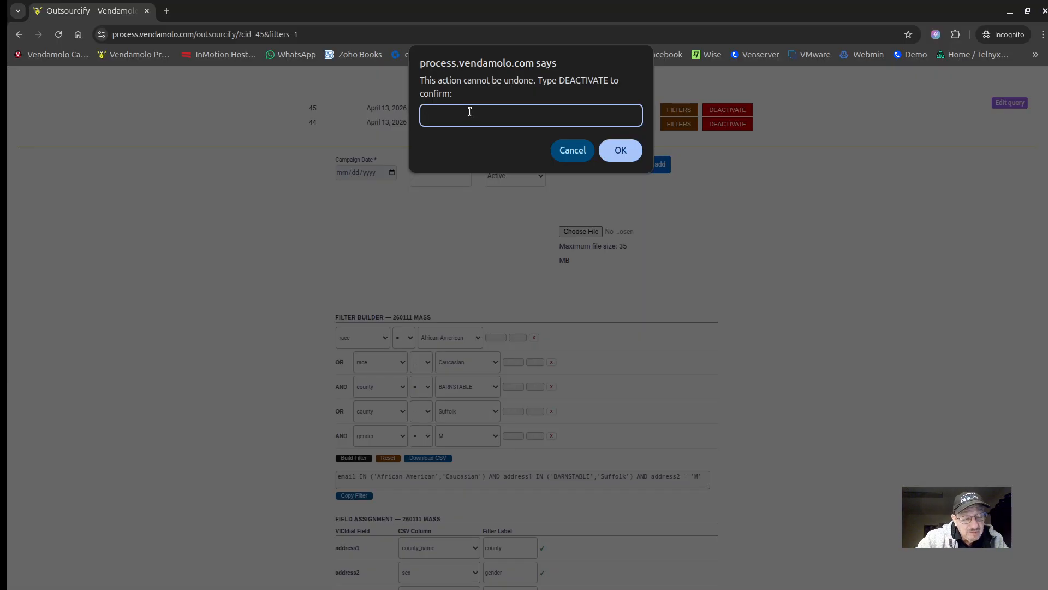
pyautogui.write('DEACT')
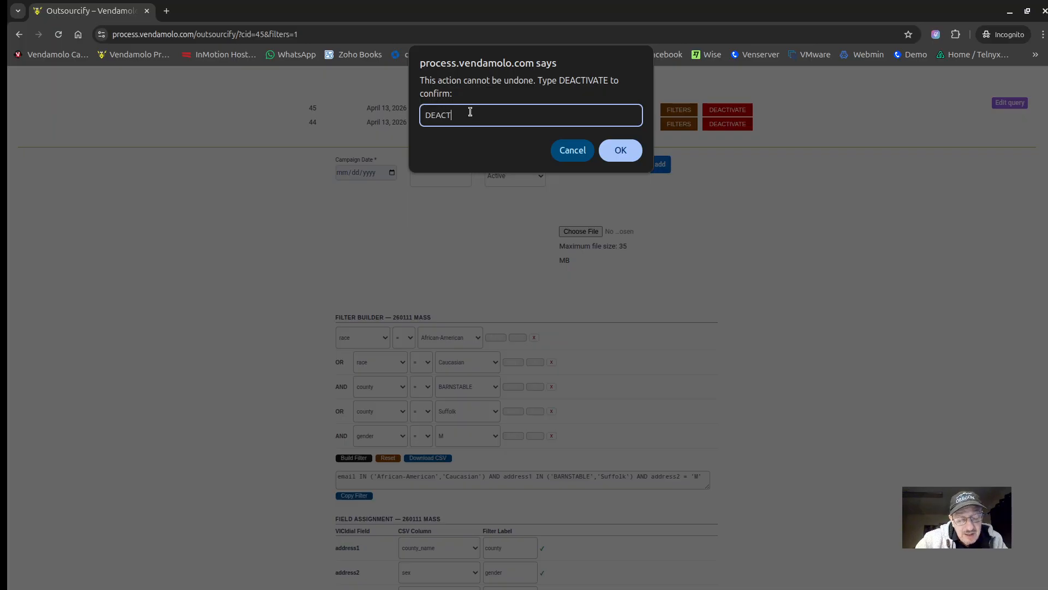
pyautogui.write('IVATE')
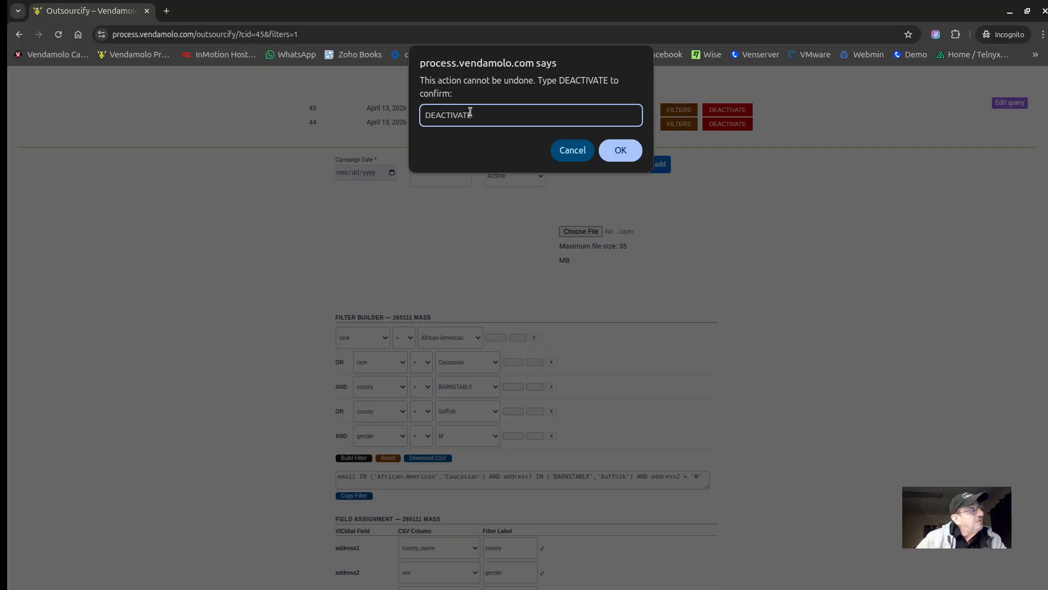
pyautogui.click(621, 151)
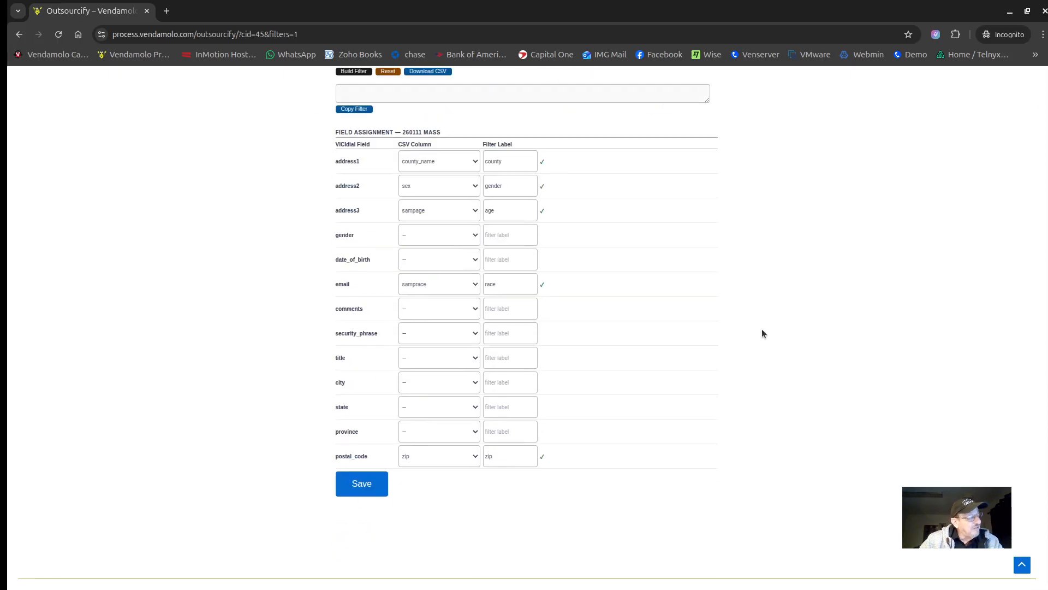
pyautogui.click(1021, 563)
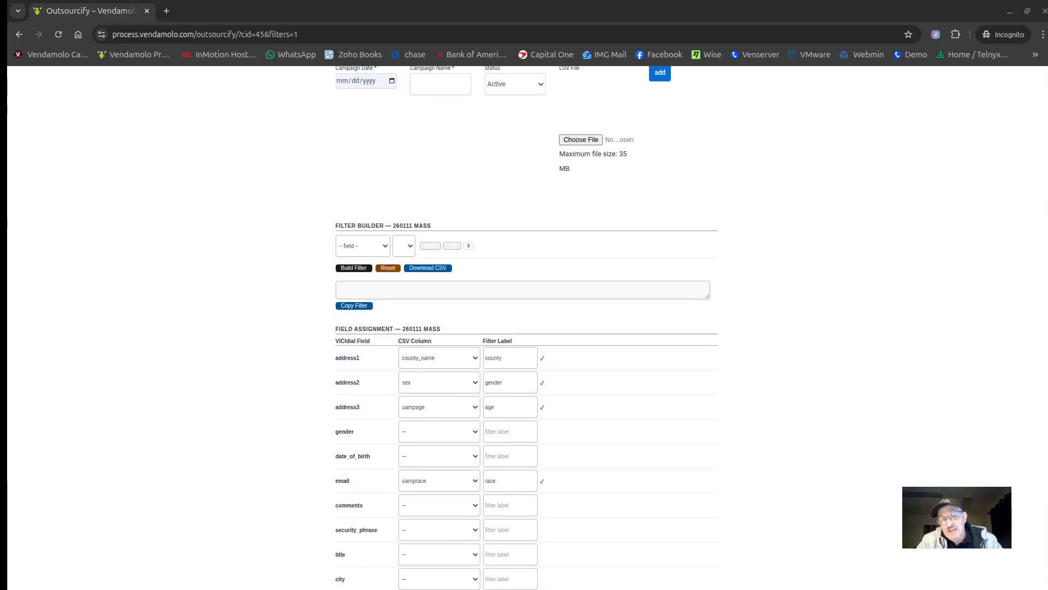